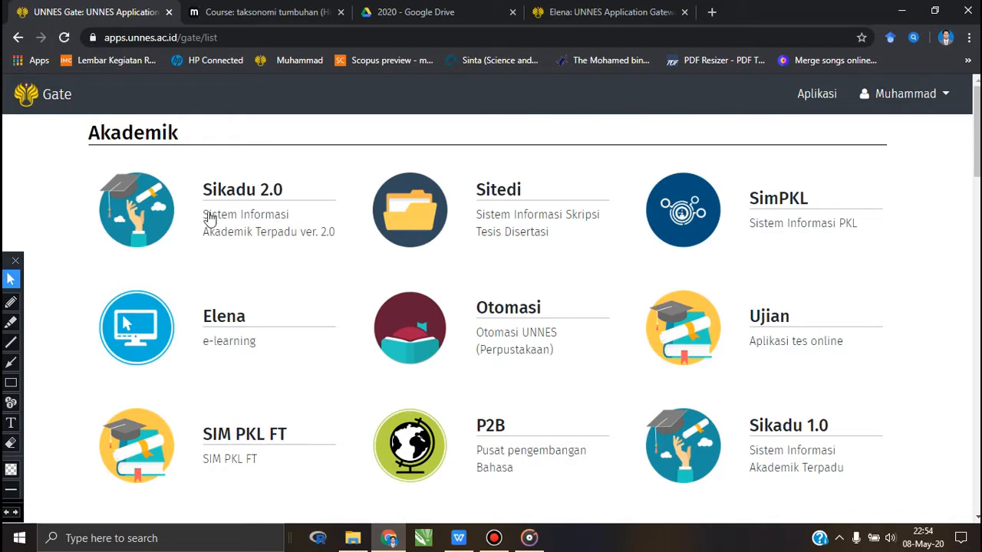
- Look over the application list and enter Elena Aktif (Semester Genap 2019/2020) through the Elena Gateway page
{"action": "scroll", "coordinate": [517, 326], "scroll_direction": "down", "scroll_amount": 10}
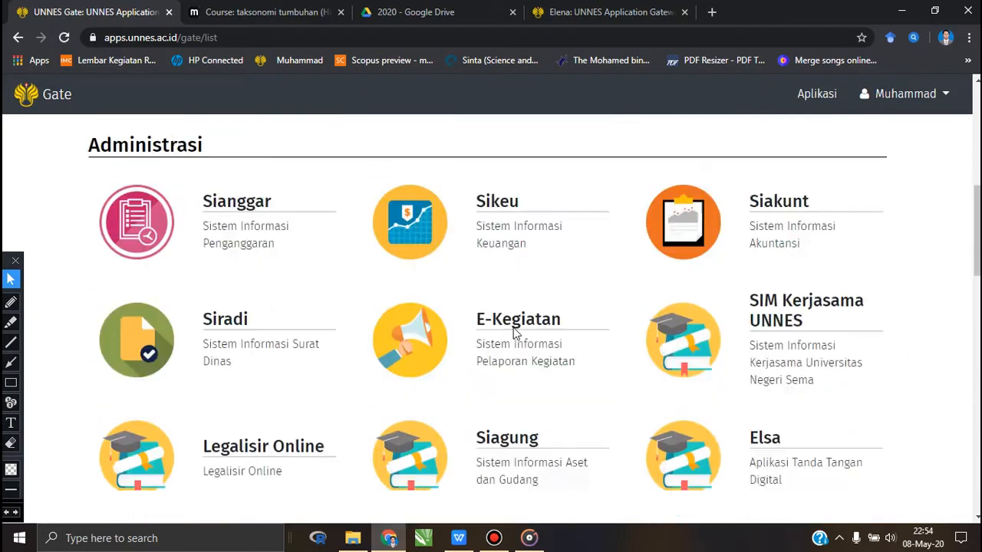
{"action": "scroll", "coordinate": [514, 335], "scroll_direction": "up", "scroll_amount": 8}
{"action": "scroll", "coordinate": [514, 335], "scroll_direction": "down", "scroll_amount": 13}
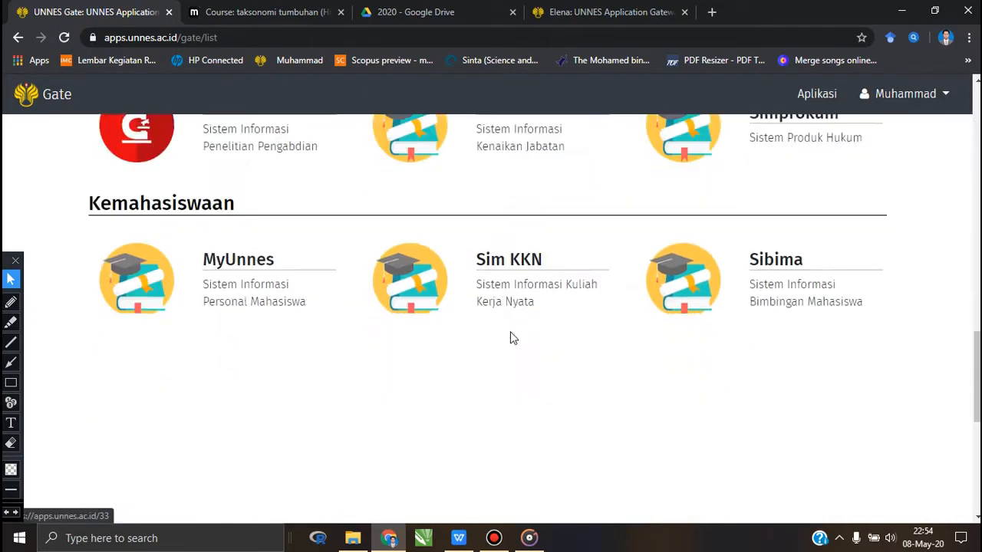
{"action": "scroll", "coordinate": [513, 338], "scroll_direction": "up", "scroll_amount": 12}
{"action": "scroll", "coordinate": [513, 338], "scroll_direction": "up", "scroll_amount": 4}
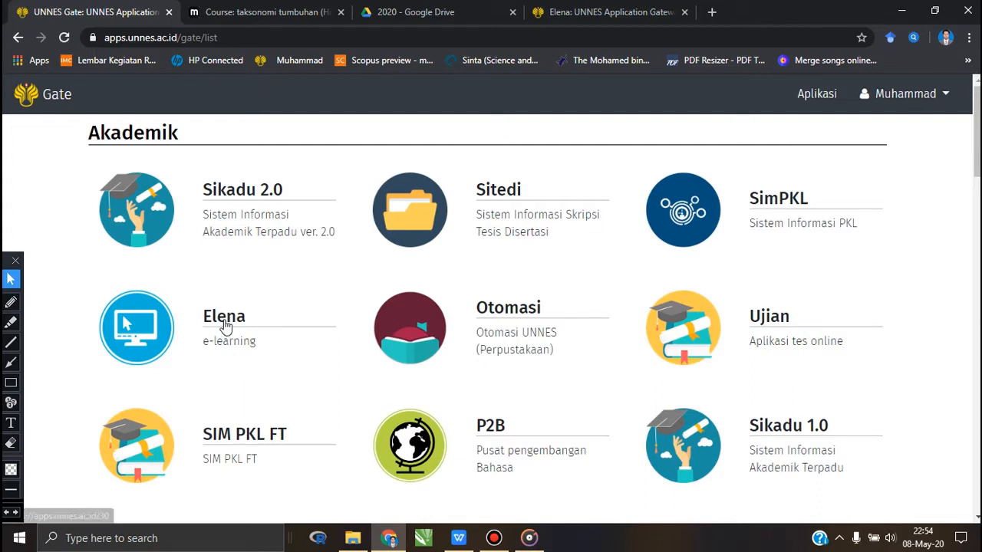
{"action": "left_click", "coordinate": [554, 16]}
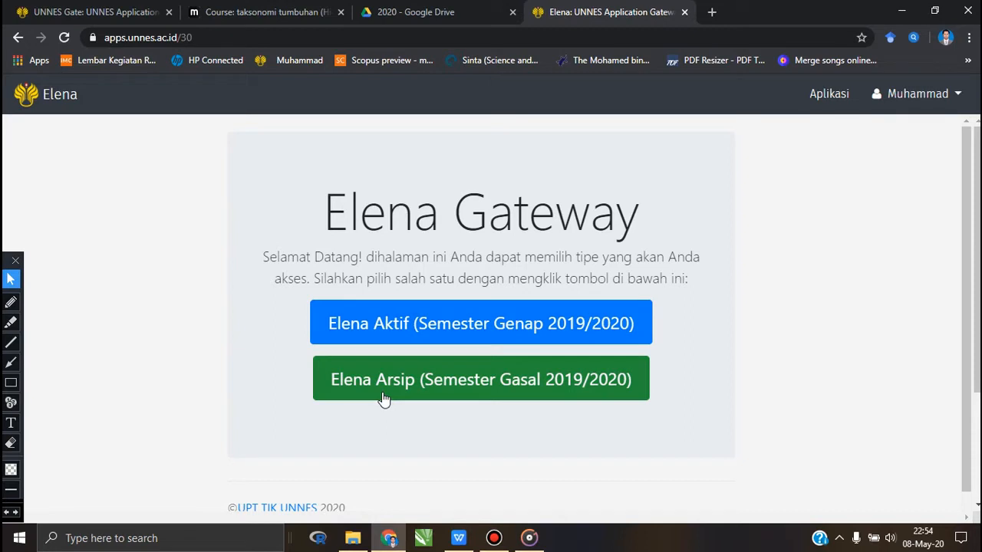
{"action": "left_click", "coordinate": [390, 325]}
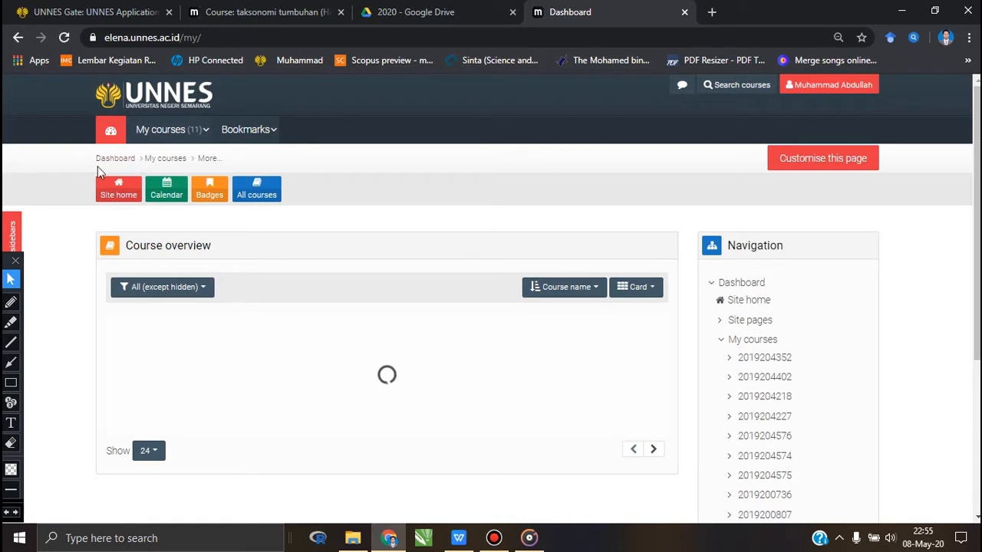
- Review the enrolled courses in the My courses list and in the dashboard's course overview
{"action": "left_click", "coordinate": [201, 132]}
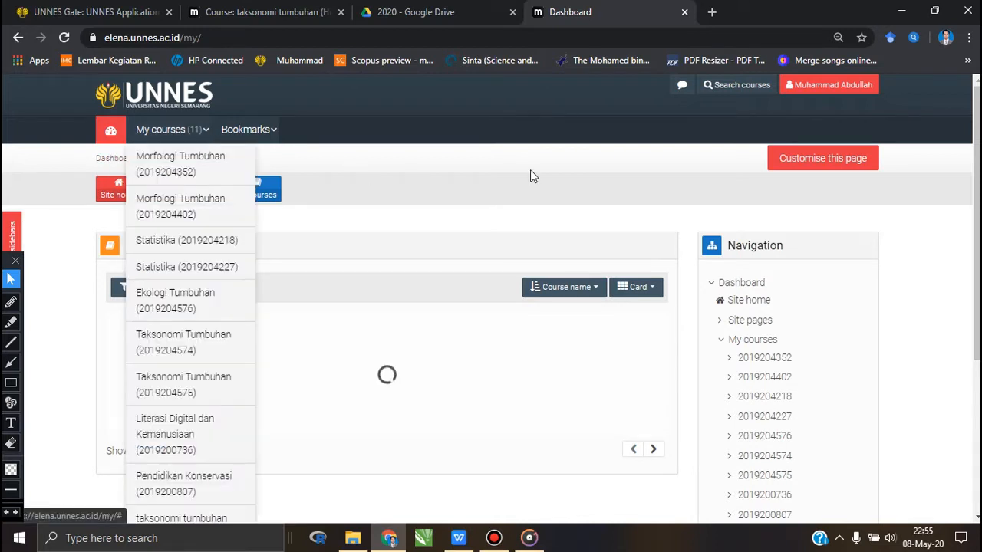
{"action": "left_click", "coordinate": [494, 181]}
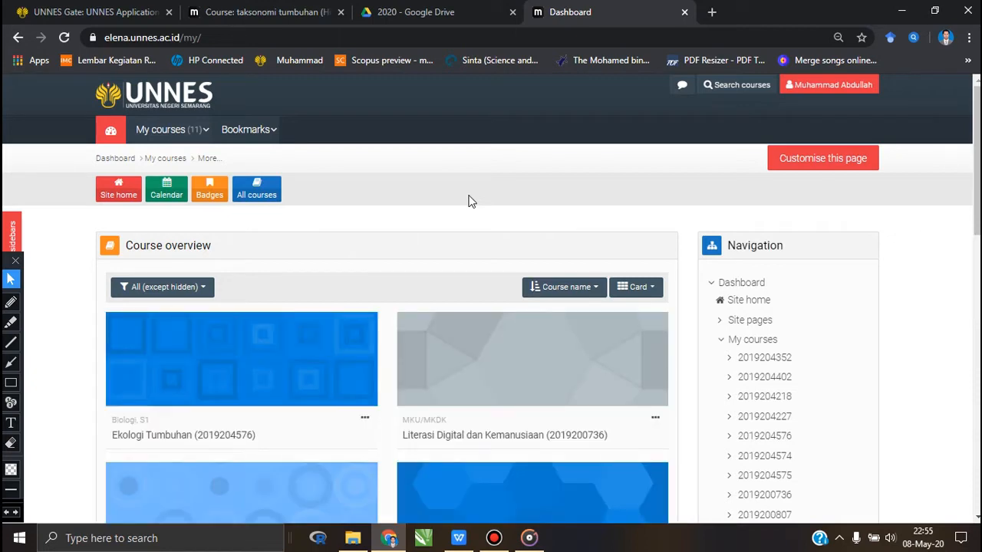
{"action": "scroll", "coordinate": [392, 322], "scroll_direction": "down", "scroll_amount": 3}
{"action": "scroll", "coordinate": [393, 322], "scroll_direction": "up", "scroll_amount": 2}
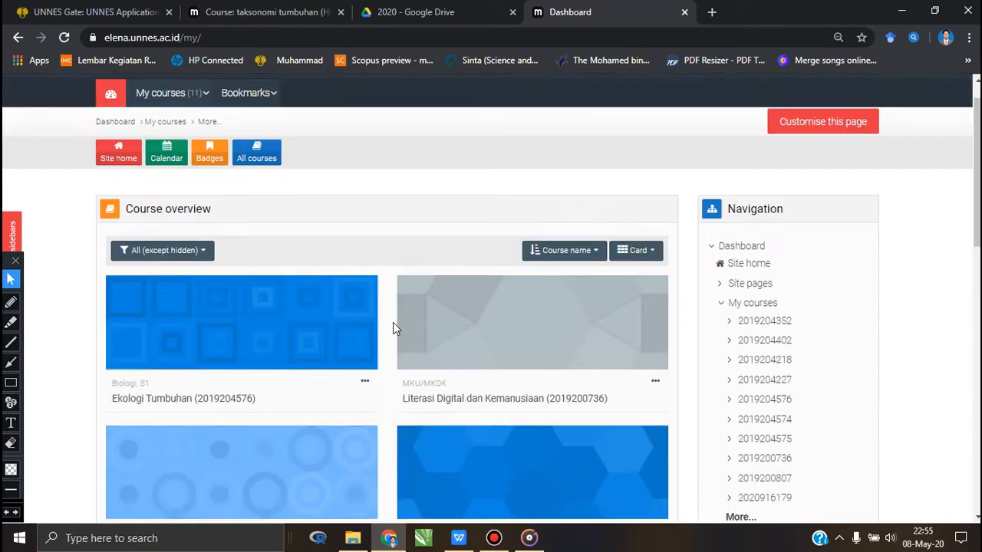
{"action": "scroll", "coordinate": [393, 328], "scroll_direction": "up", "scroll_amount": 1}
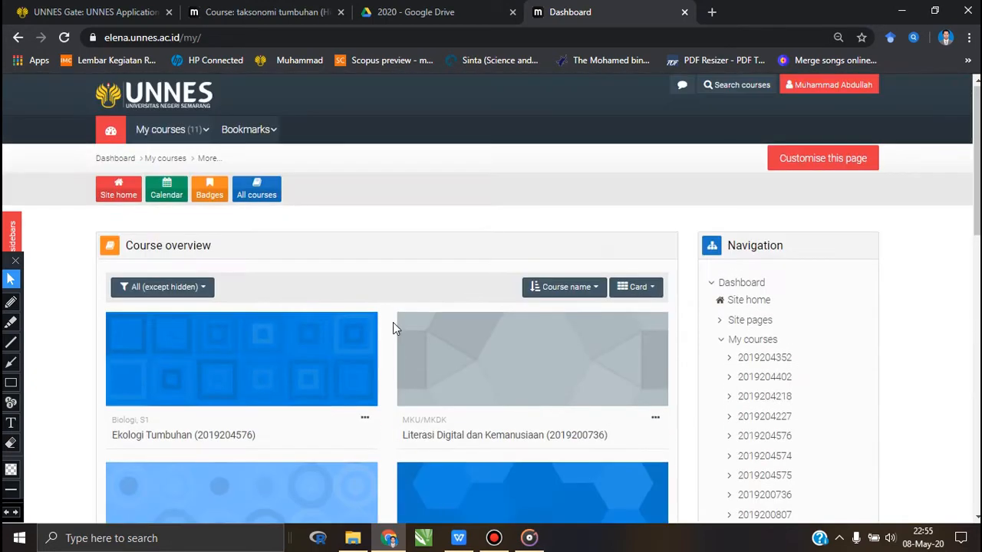
- Outline the dashboard's My courses menu and shortcut buttons with a red rectangle using the annotation tool
{"action": "left_click", "coordinate": [11, 382]}
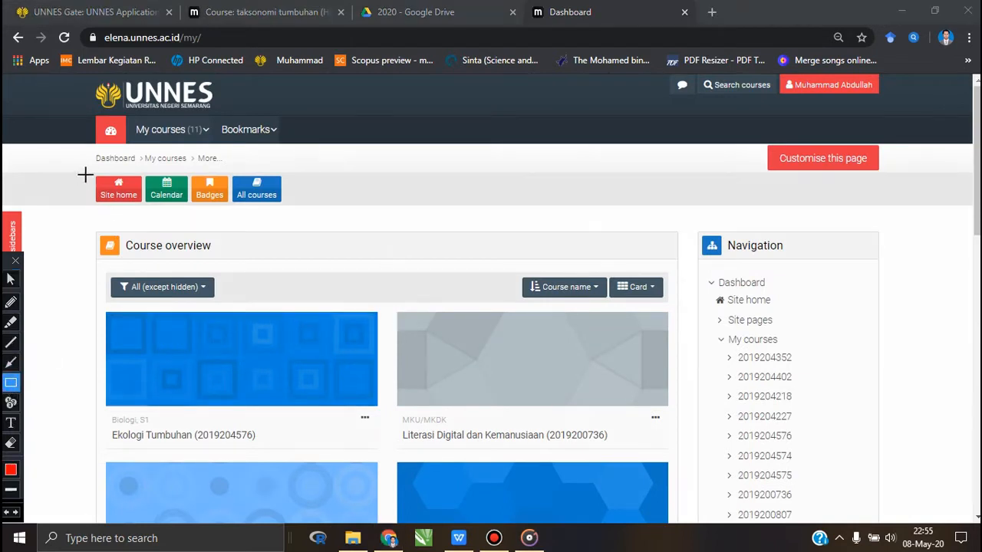
{"action": "mouse_move", "coordinate": [71, 107]}
{"action": "left_mouse_down"}
{"action": "mouse_move", "coordinate": [123, 141]}
{"action": "mouse_move", "coordinate": [345, 215]}
{"action": "left_mouse_up"}
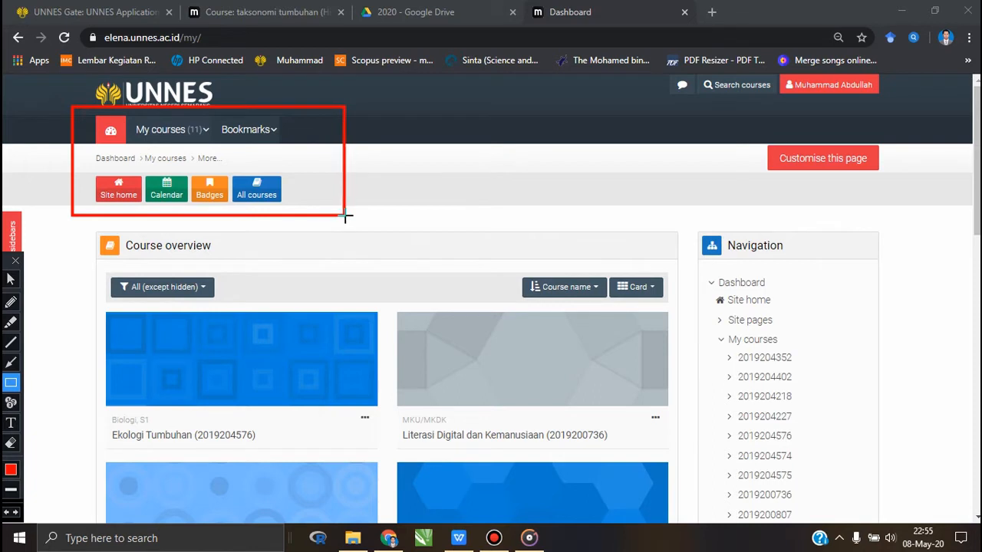
{"action": "left_click", "coordinate": [10, 280]}
{"action": "left_click", "coordinate": [198, 135]}
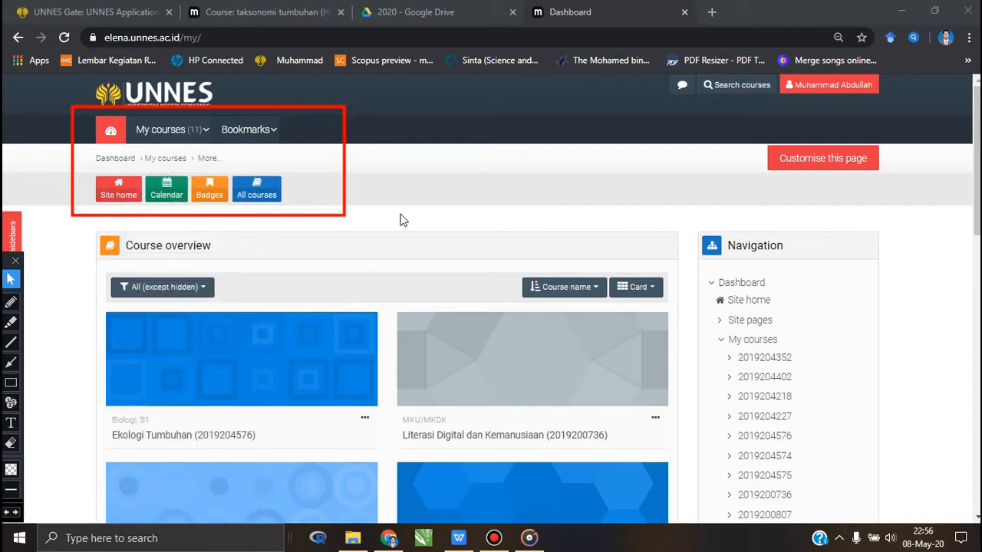
- Outline the dashboard's Navigation block with a red rectangle, and return to the annotation tool's normal cursor
{"action": "left_click", "coordinate": [12, 382]}
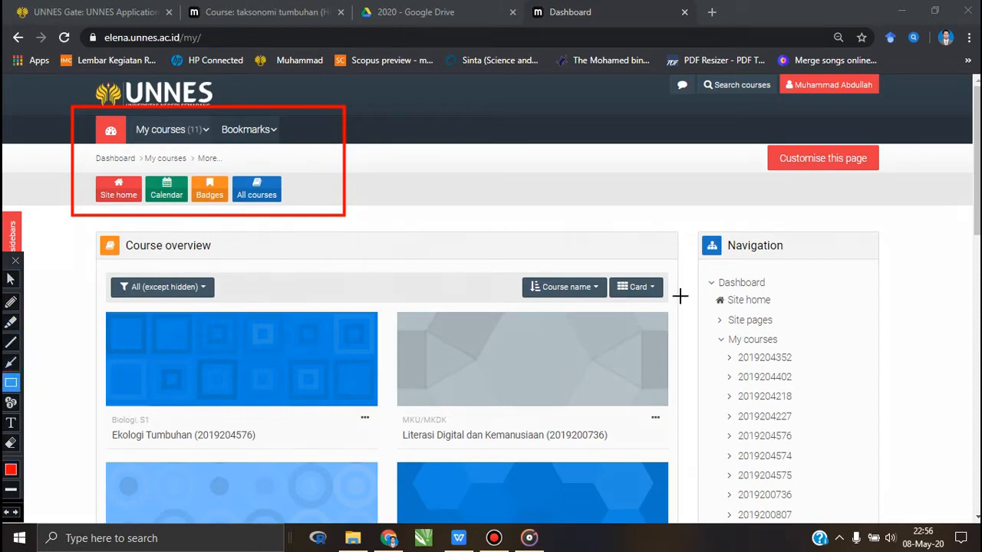
{"action": "left_click_drag", "start_coordinate": [679, 214], "coordinate": [699, 270]}
{"action": "mouse_move", "coordinate": [747, 350]}
{"action": "left_mouse_down"}
{"action": "mouse_move", "coordinate": [844, 471]}
{"action": "mouse_move", "coordinate": [883, 539]}
{"action": "mouse_move", "coordinate": [904, 522]}
{"action": "left_mouse_up"}
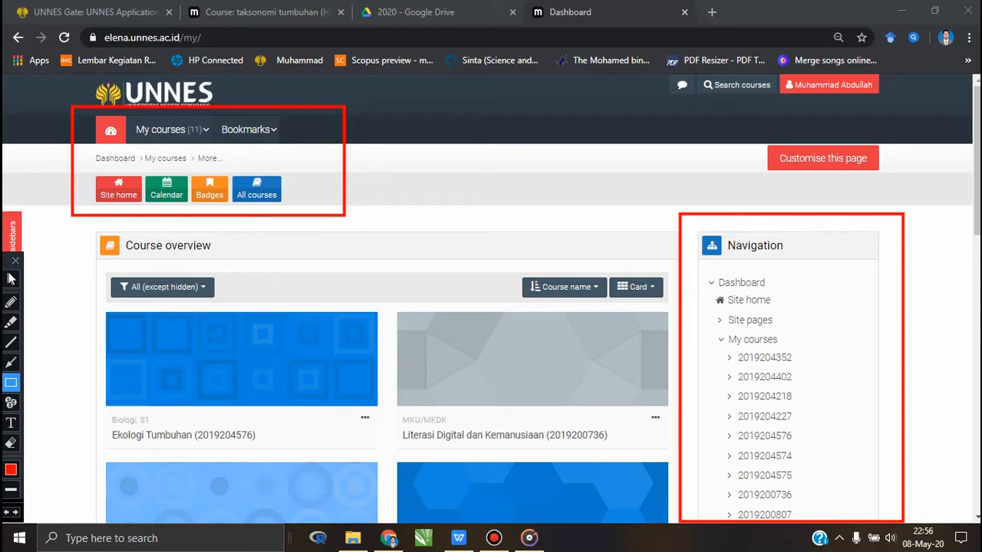
{"action": "left_click", "coordinate": [10, 279]}
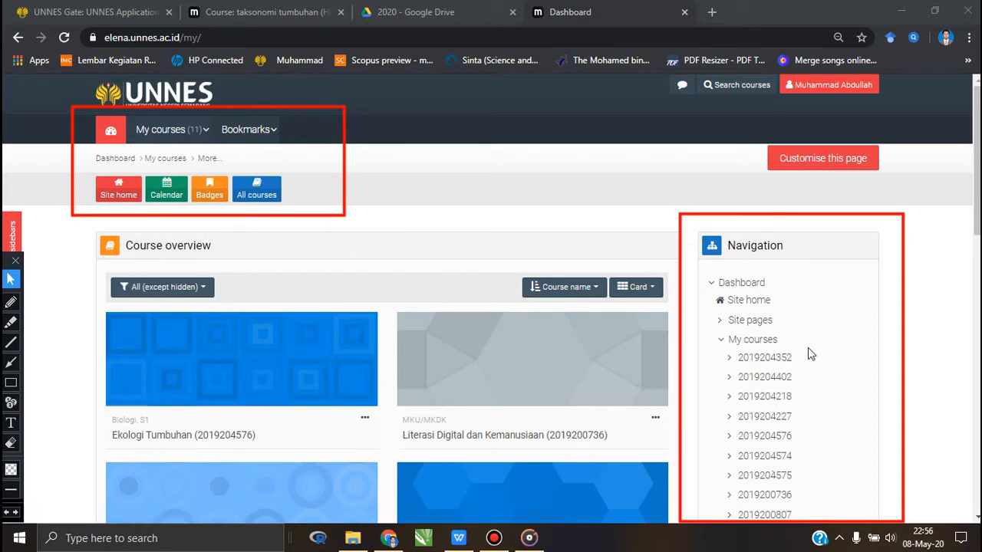
- Review the course entries in the Navigation block and My courses list, and switch to the already open taksonomi tumbuhan course
{"action": "scroll", "coordinate": [807, 375], "scroll_direction": "down", "scroll_amount": 2}
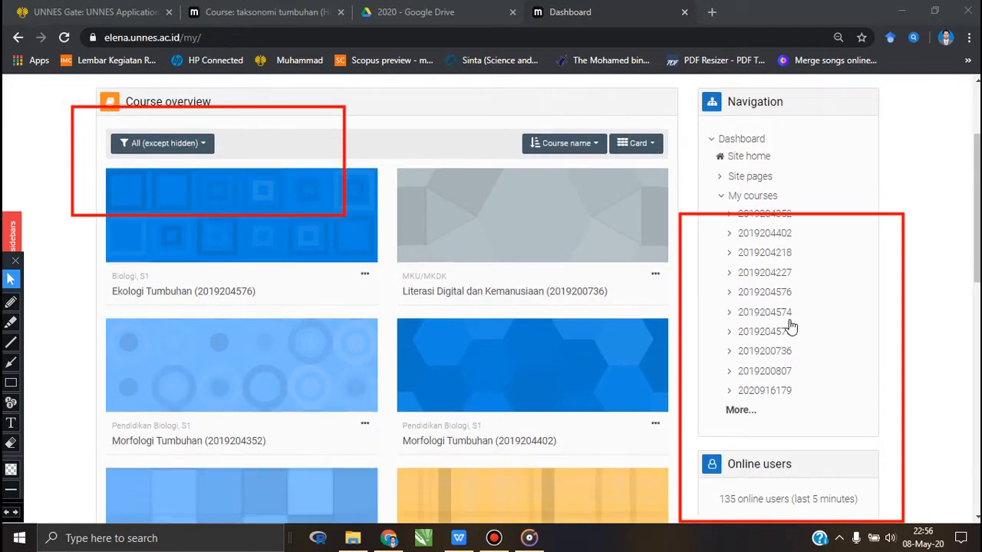
{"action": "scroll", "coordinate": [790, 328], "scroll_direction": "up", "scroll_amount": 2}
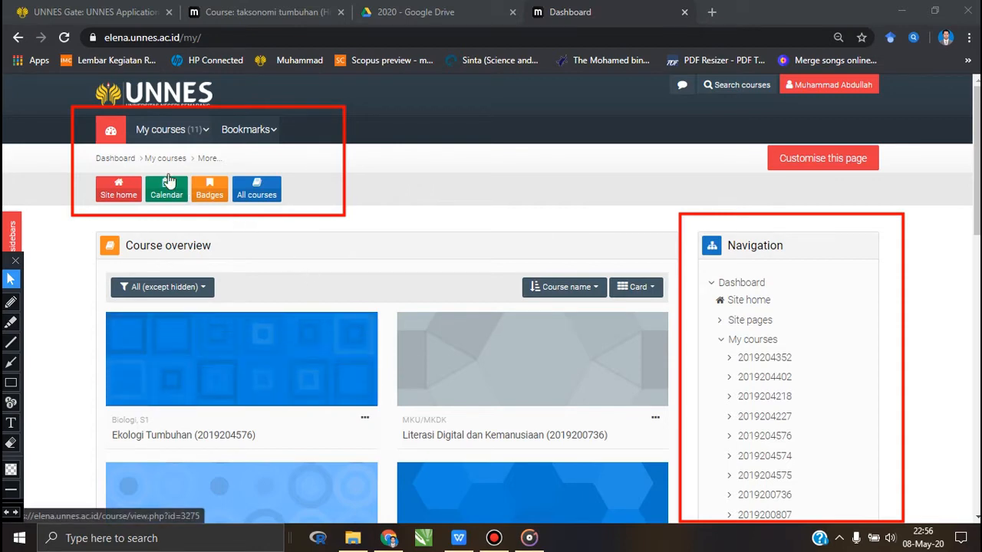
{"action": "left_click", "coordinate": [192, 129]}
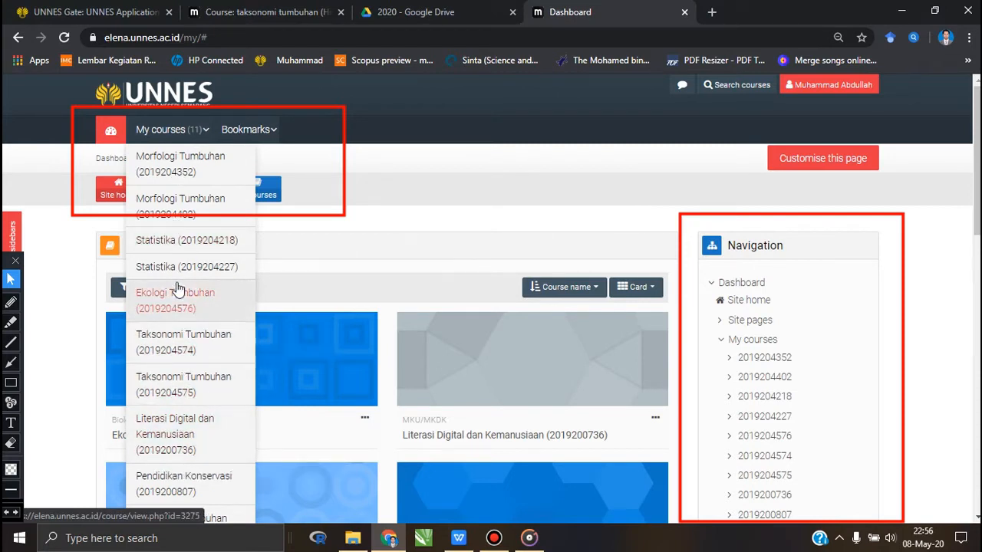
{"action": "left_click", "coordinate": [230, 12]}
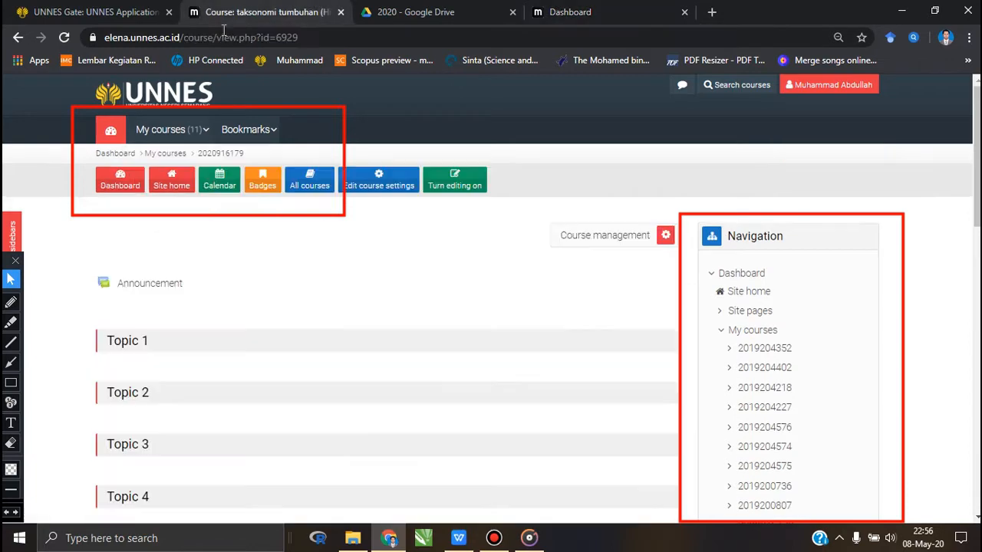
- Erase both red annotation rectangles from the course page and return to the normal cursor
{"action": "left_click", "coordinate": [11, 446]}
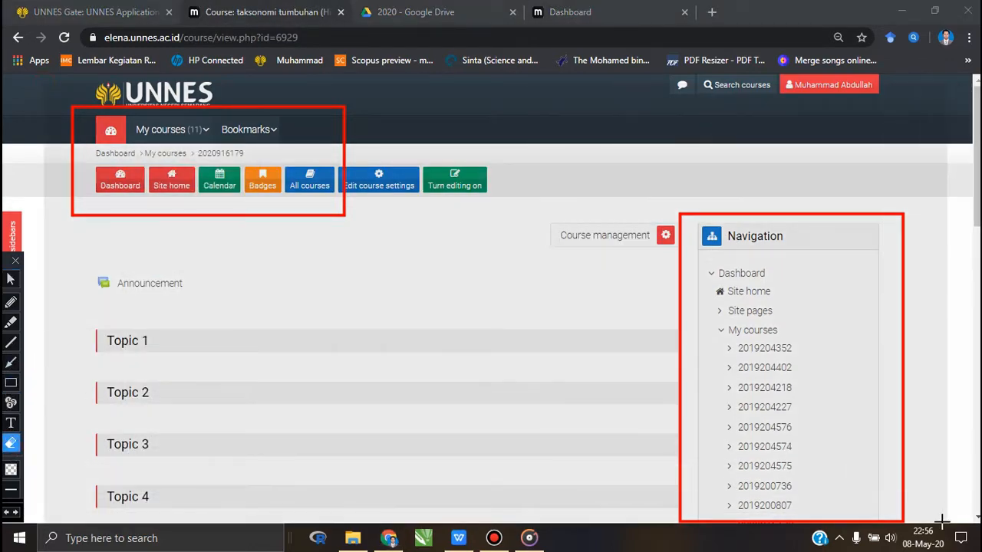
{"action": "left_click_drag", "start_coordinate": [942, 521], "coordinate": [942, 522]}
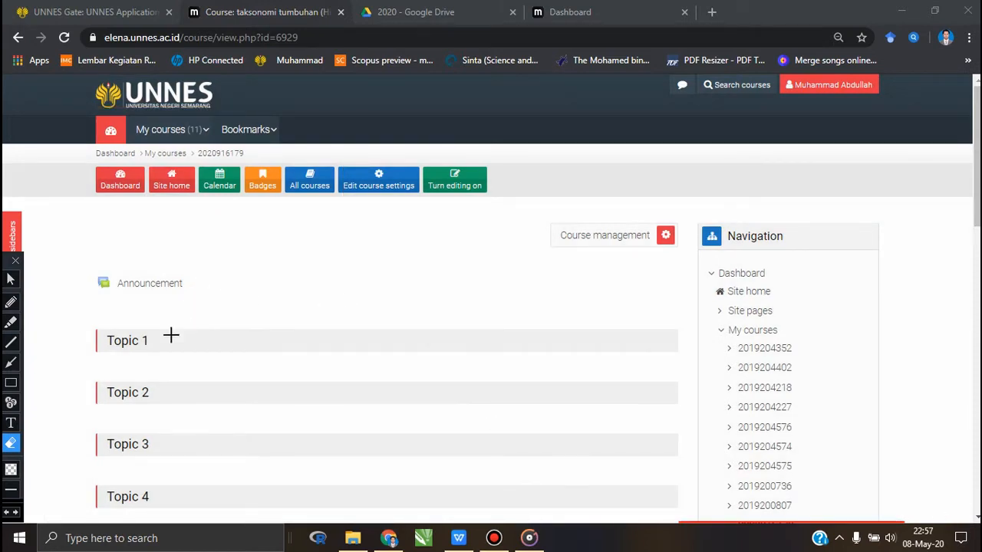
{"action": "left_click", "coordinate": [9, 281]}
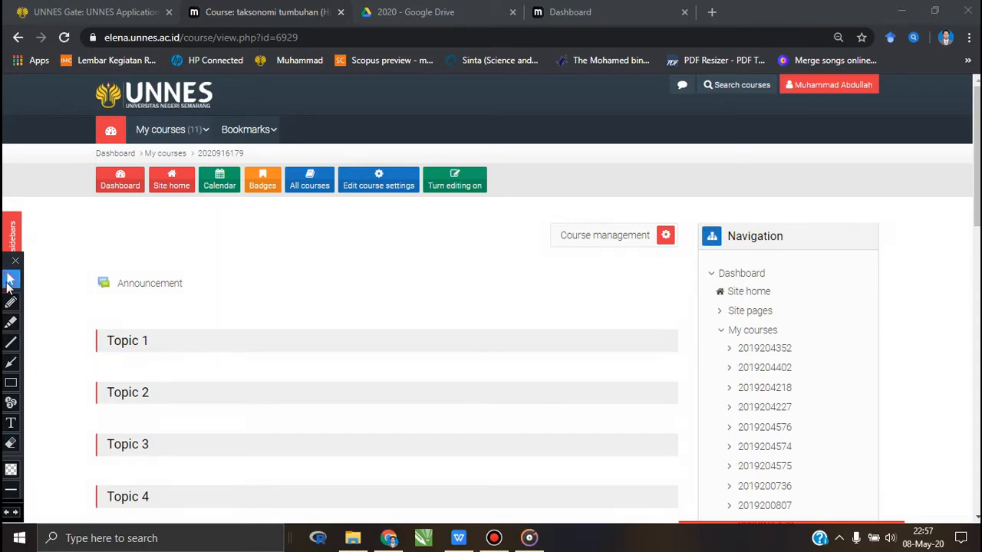
- Look through the taksonomi tumbuhan course page from the Announcement item down to Topic 16
{"action": "scroll", "coordinate": [237, 350], "scroll_direction": "down", "scroll_amount": 8}
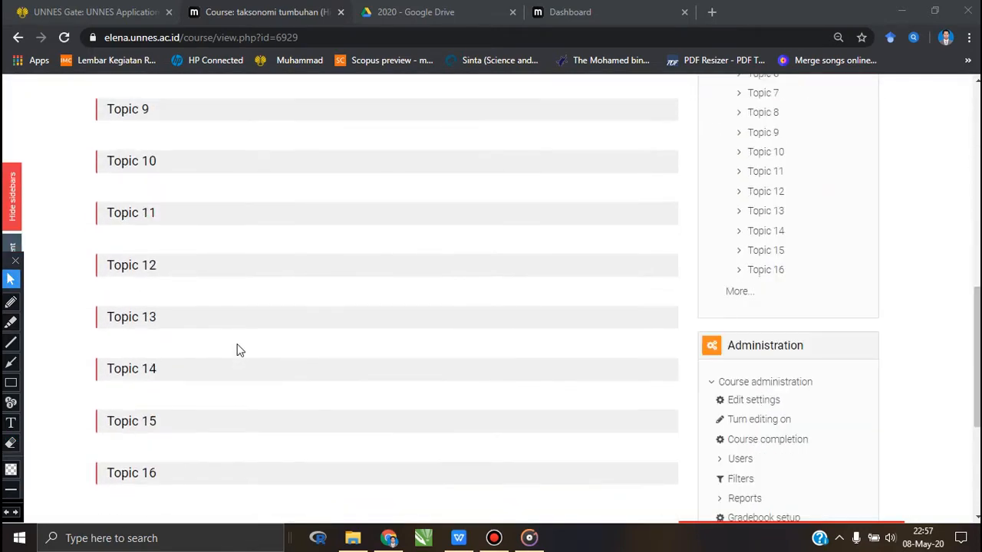
{"action": "scroll", "coordinate": [237, 350], "scroll_direction": "down", "scroll_amount": 3}
{"action": "scroll", "coordinate": [237, 350], "scroll_direction": "up", "scroll_amount": 6}
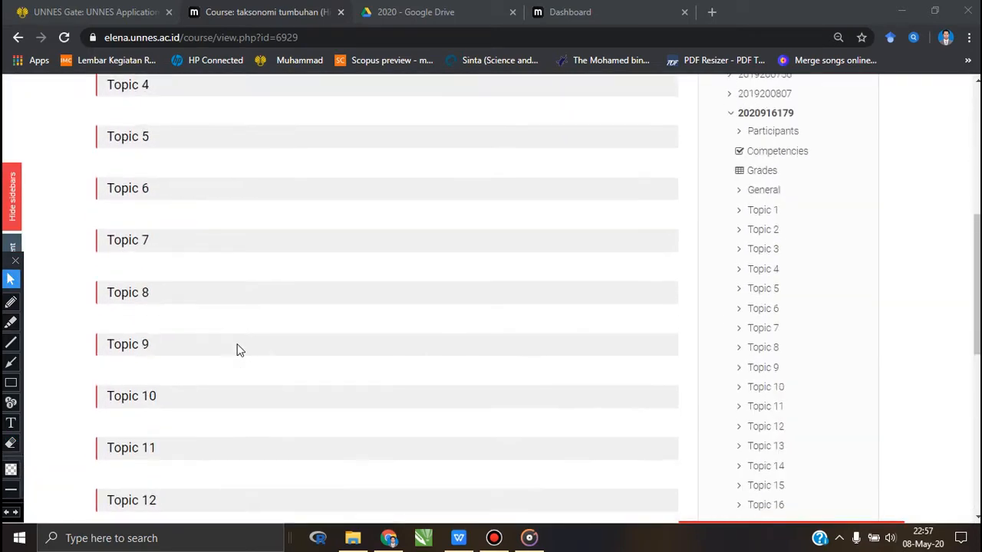
{"action": "scroll", "coordinate": [237, 350], "scroll_direction": "up", "scroll_amount": 5}
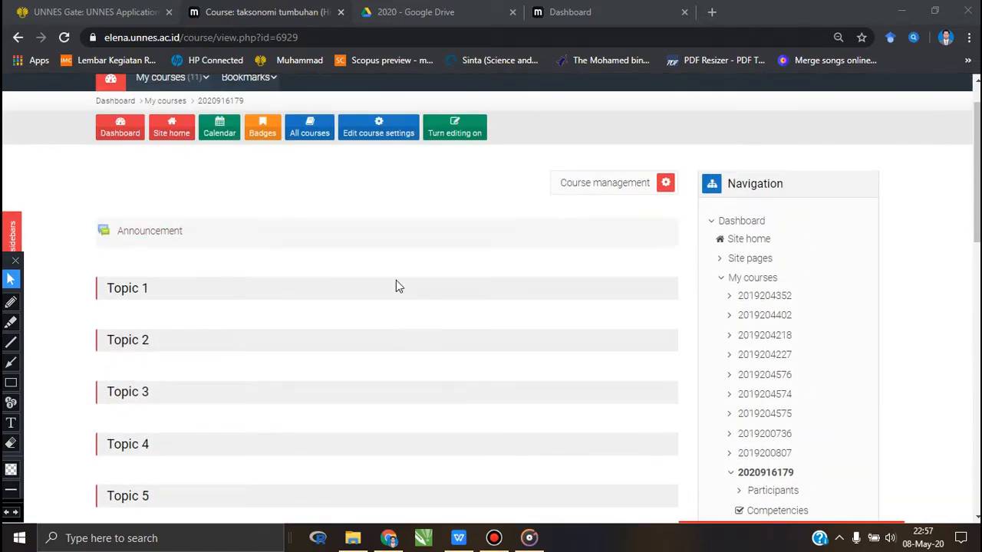
{"action": "scroll", "coordinate": [327, 315], "scroll_direction": "up", "scroll_amount": 2}
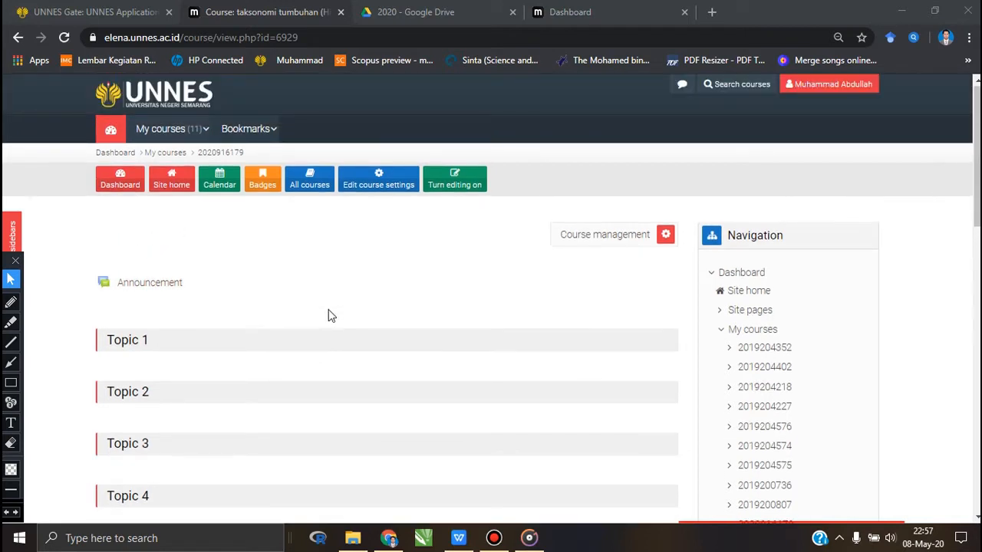
{"action": "scroll", "coordinate": [329, 316], "scroll_direction": "down", "scroll_amount": 2}
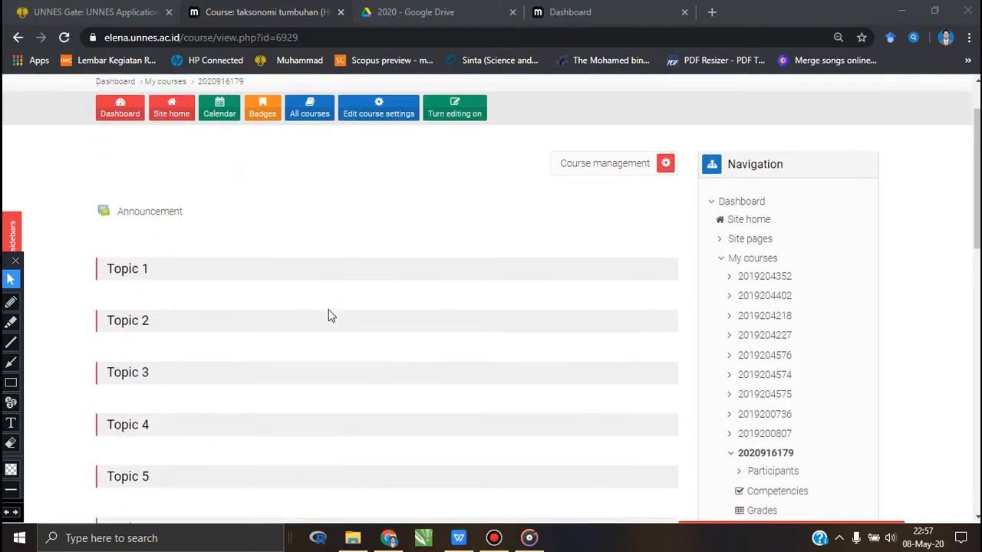
{"action": "scroll", "coordinate": [329, 314], "scroll_direction": "up", "scroll_amount": 2}
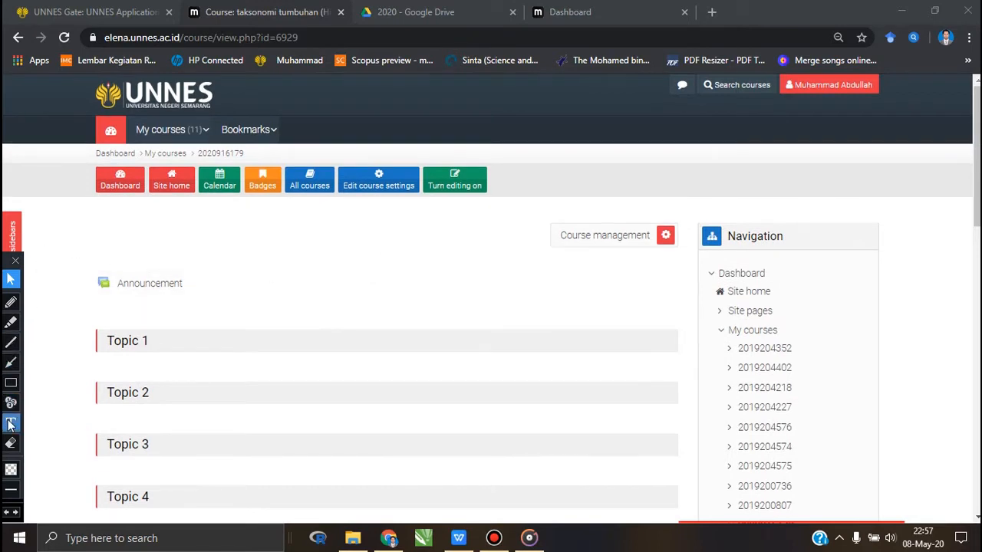
- Outline the course page's row of shortcut buttons with a red rectangle and circle Turn editing on with the pencil
{"action": "left_click", "coordinate": [11, 382]}
{"action": "mouse_move", "coordinate": [79, 157]}
{"action": "left_mouse_down"}
{"action": "mouse_move", "coordinate": [289, 213]}
{"action": "mouse_move", "coordinate": [533, 218]}
{"action": "left_mouse_up"}
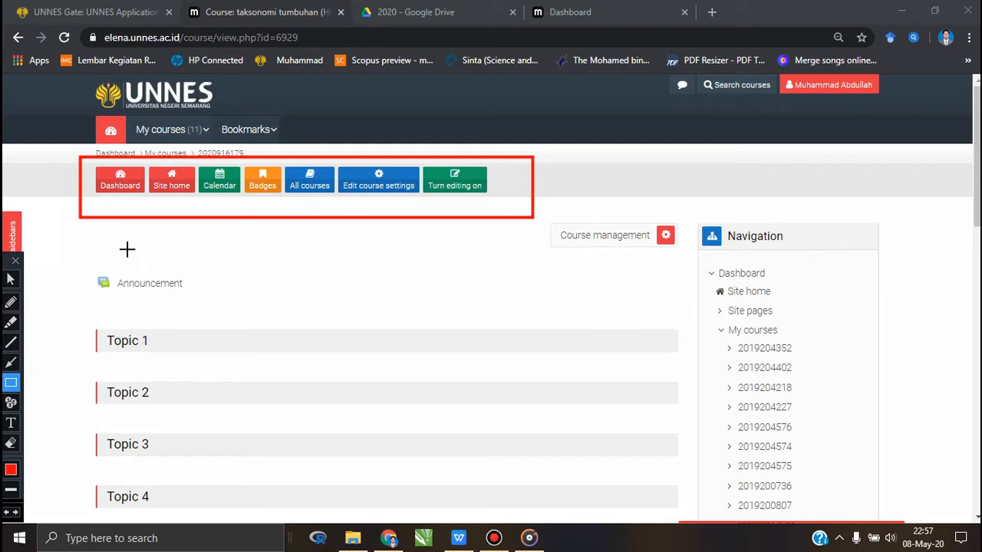
{"action": "left_click", "coordinate": [11, 303]}
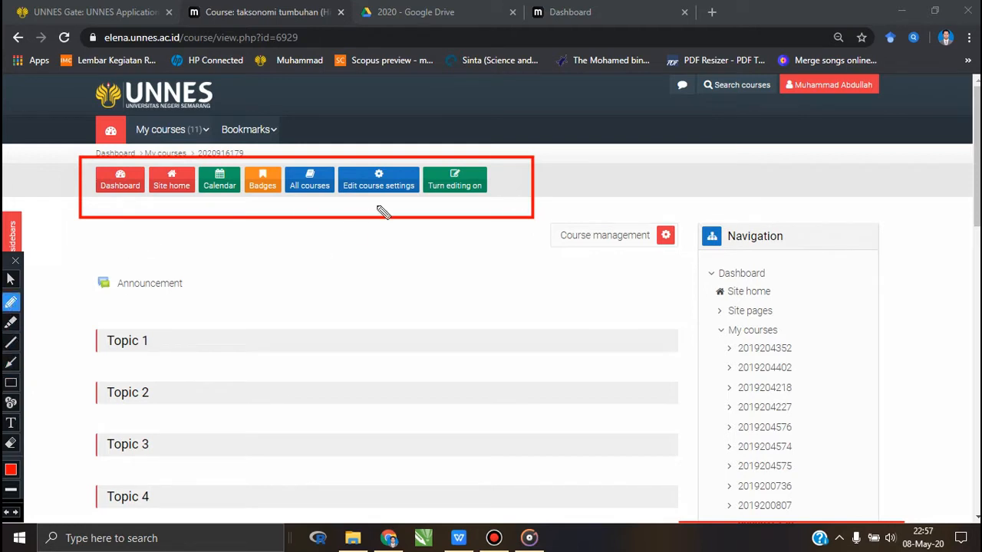
{"action": "mouse_move", "coordinate": [495, 189]}
{"action": "left_mouse_down"}
{"action": "mouse_move", "coordinate": [491, 156]}
{"action": "mouse_move", "coordinate": [421, 158]}
{"action": "mouse_move", "coordinate": [427, 205]}
{"action": "mouse_move", "coordinate": [471, 211]}
{"action": "mouse_move", "coordinate": [497, 195]}
{"action": "left_mouse_up"}
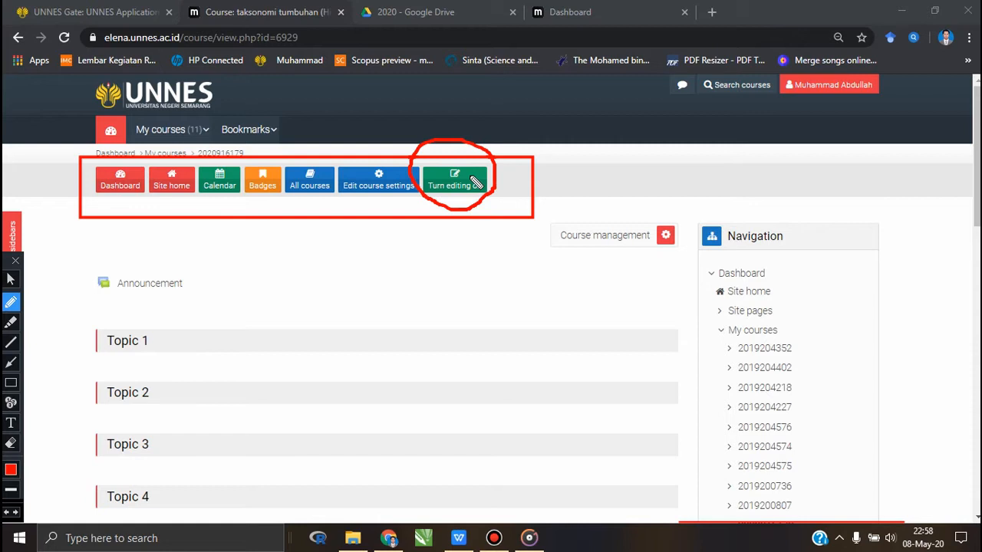
{"action": "left_click", "coordinate": [12, 280]}
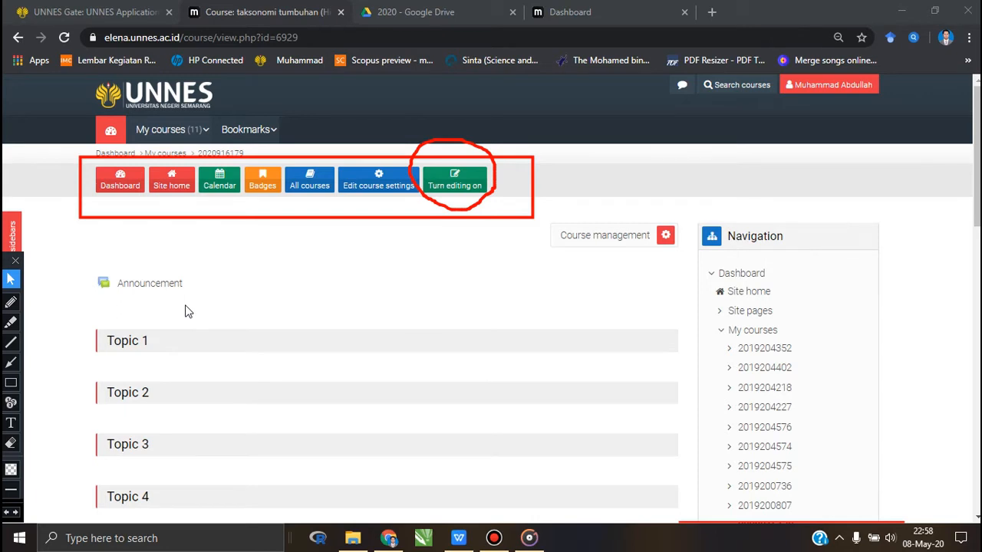
- Erase the red rectangle and circle around the course page's shortcut buttons and return to the normal cursor
{"action": "scroll", "coordinate": [203, 299], "scroll_direction": "down", "scroll_amount": 2}
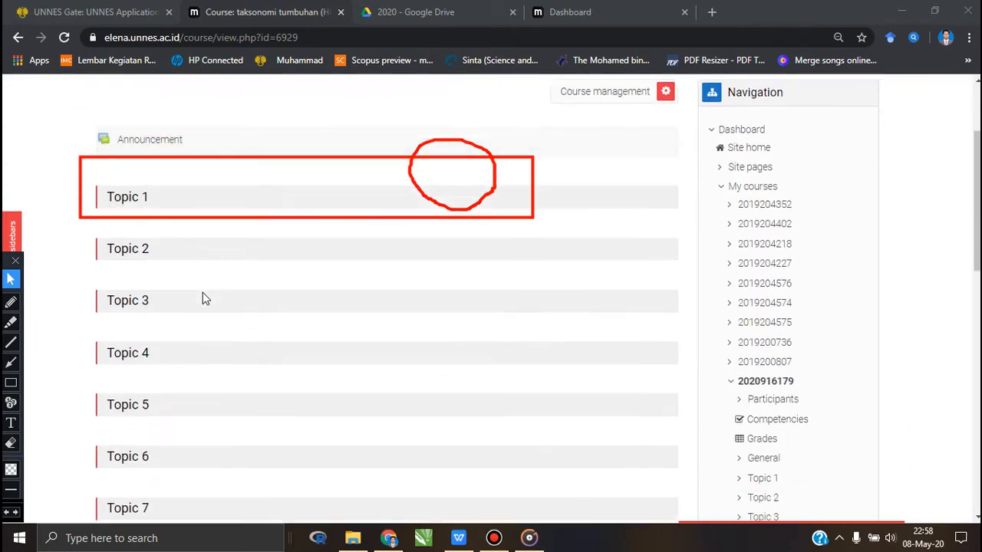
{"action": "scroll", "coordinate": [203, 299], "scroll_direction": "up", "scroll_amount": 2}
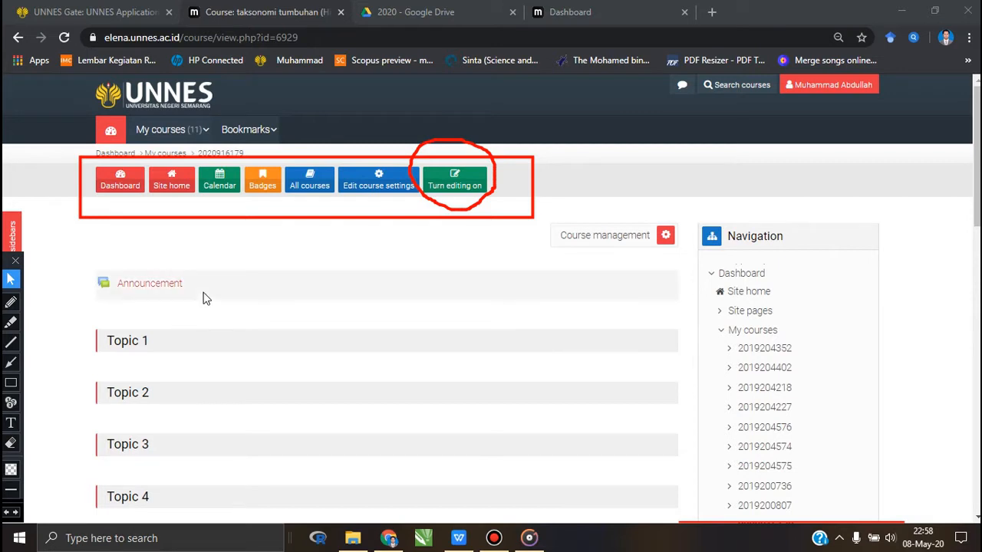
{"action": "left_click", "coordinate": [10, 442]}
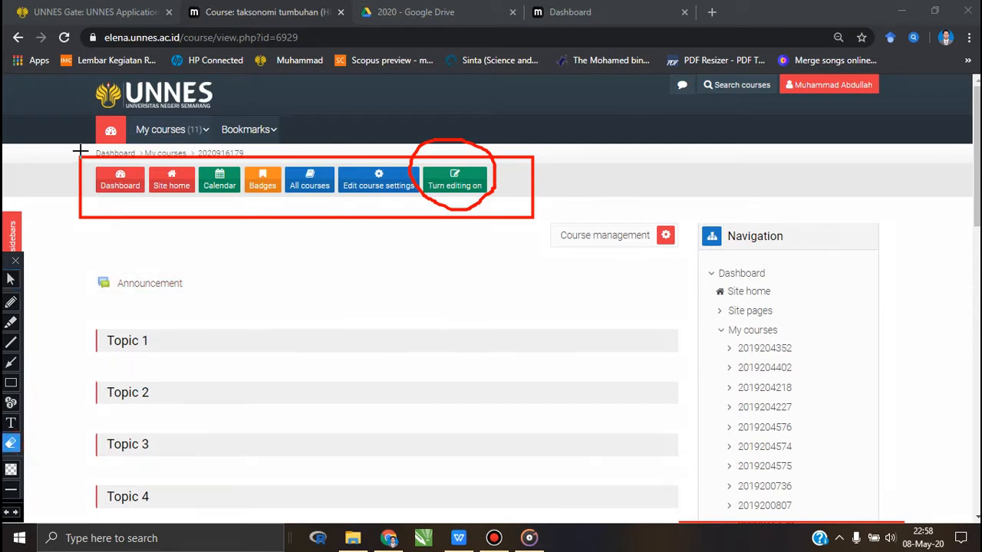
{"action": "left_click_drag", "start_coordinate": [43, 125], "coordinate": [652, 335]}
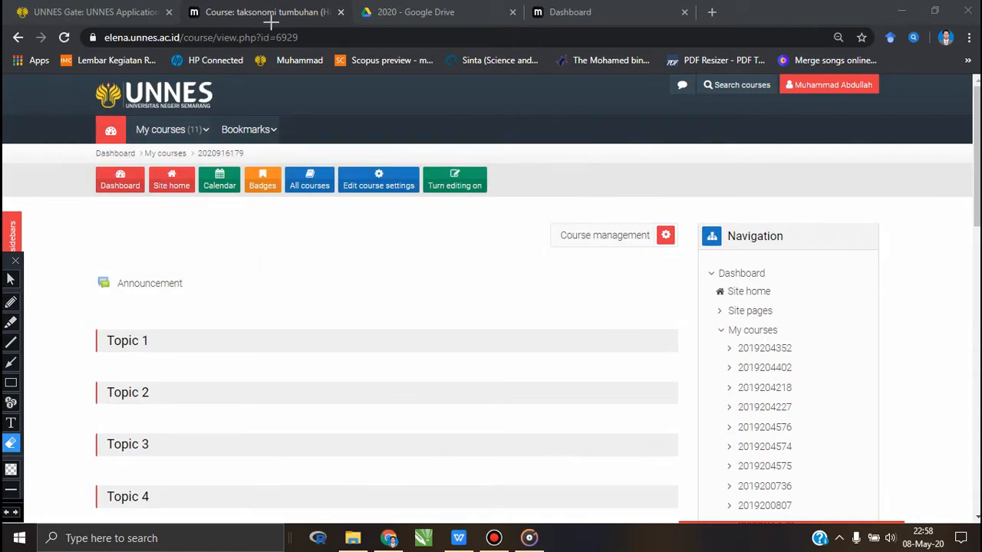
{"action": "left_click", "coordinate": [10, 280]}
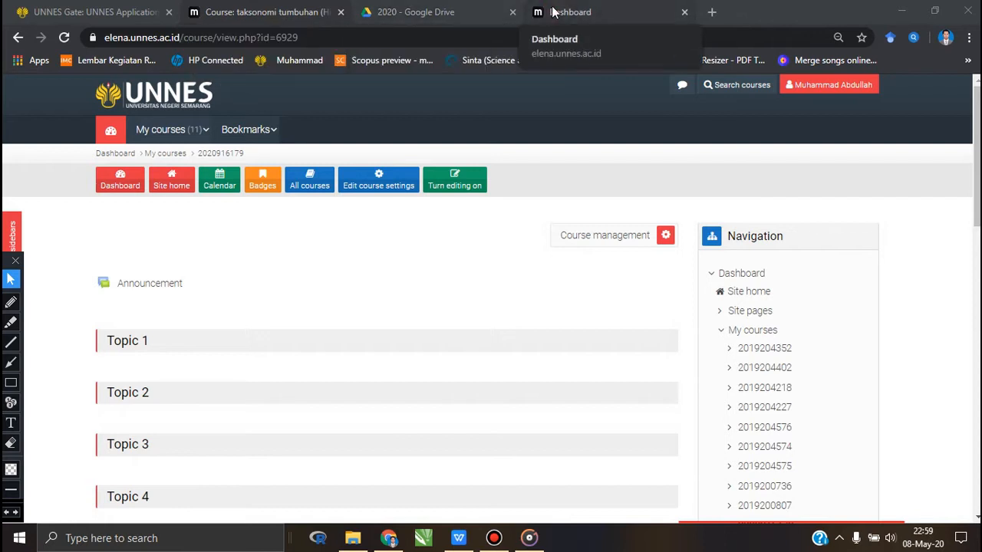
{"action": "left_click", "coordinate": [136, 156]}
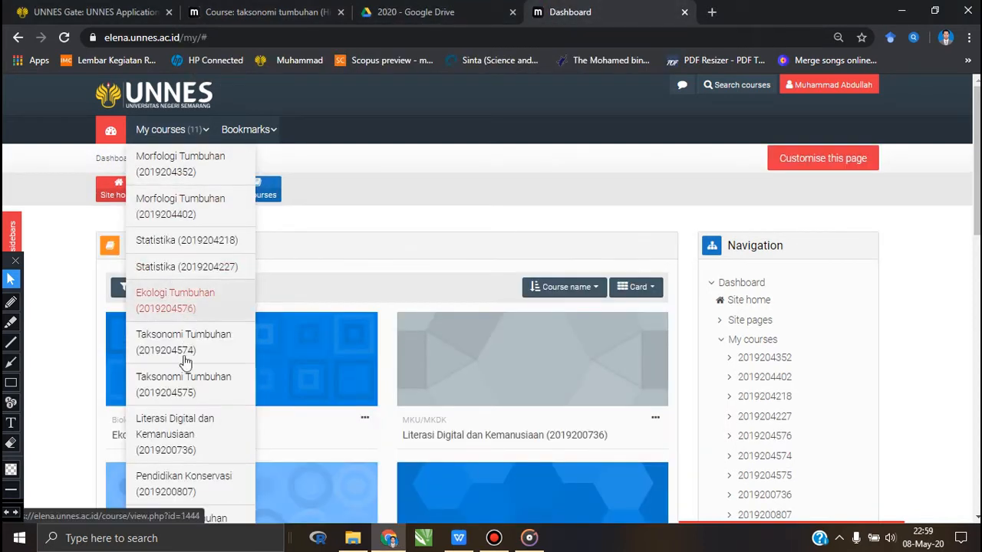
{"action": "left_click", "coordinate": [184, 391]}
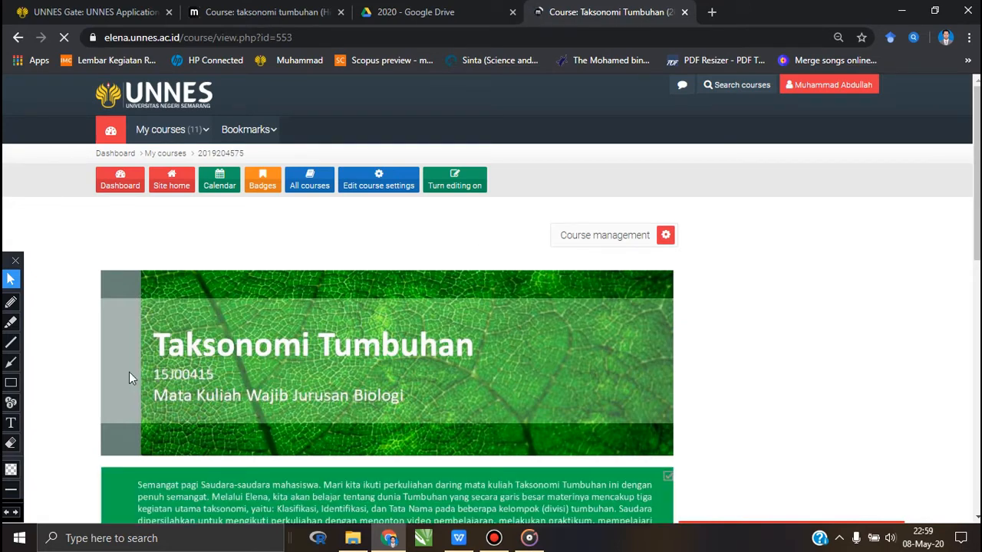
{"action": "scroll", "coordinate": [493, 369], "scroll_direction": "down", "scroll_amount": 2}
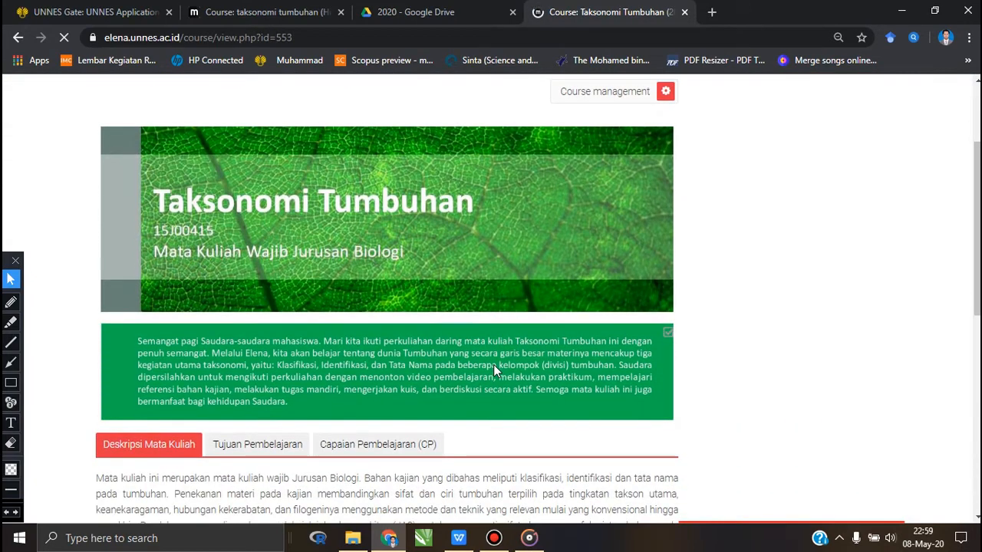
{"action": "scroll", "coordinate": [493, 371], "scroll_direction": "up", "scroll_amount": 2}
{"action": "scroll", "coordinate": [493, 372], "scroll_direction": "down", "scroll_amount": 4}
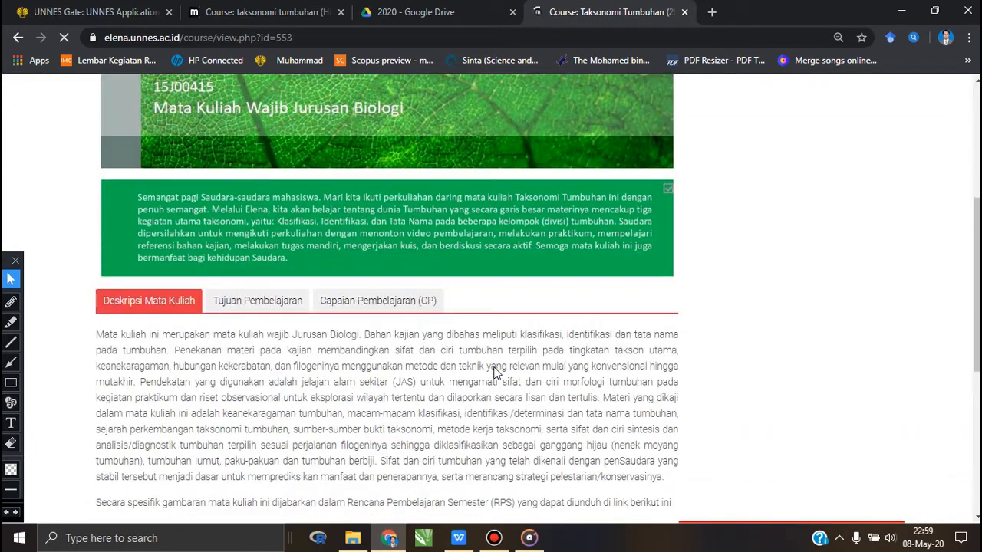
{"action": "scroll", "coordinate": [493, 371], "scroll_direction": "down", "scroll_amount": 5}
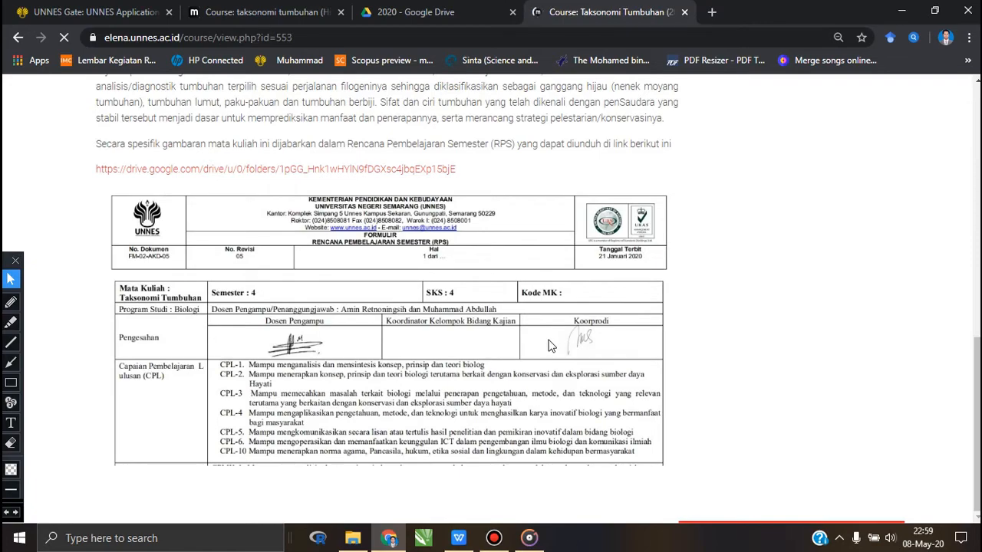
{"action": "scroll", "coordinate": [548, 345], "scroll_direction": "up", "scroll_amount": 9}
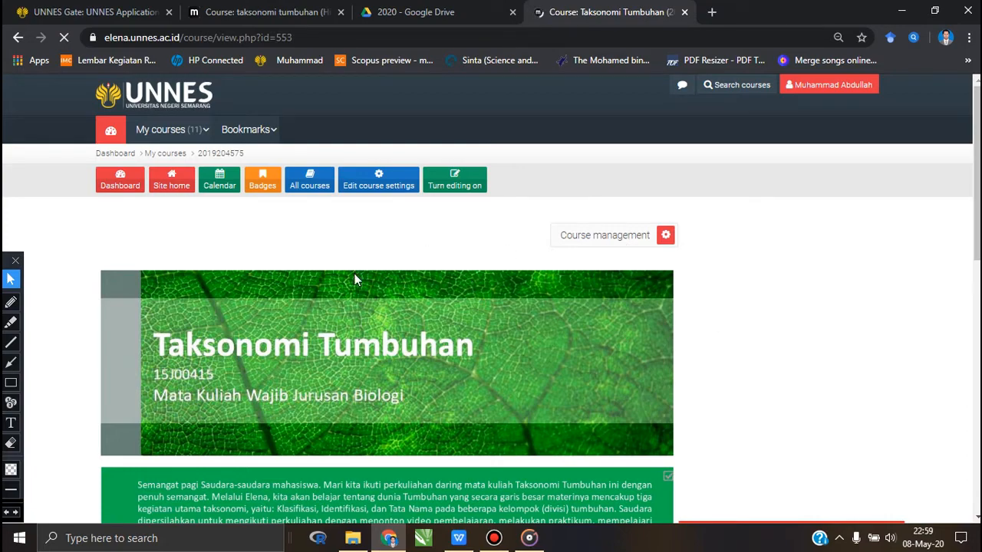
{"action": "scroll", "coordinate": [356, 278], "scroll_direction": "down", "scroll_amount": 1}
{"action": "scroll", "coordinate": [354, 280], "scroll_direction": "down", "scroll_amount": 10}
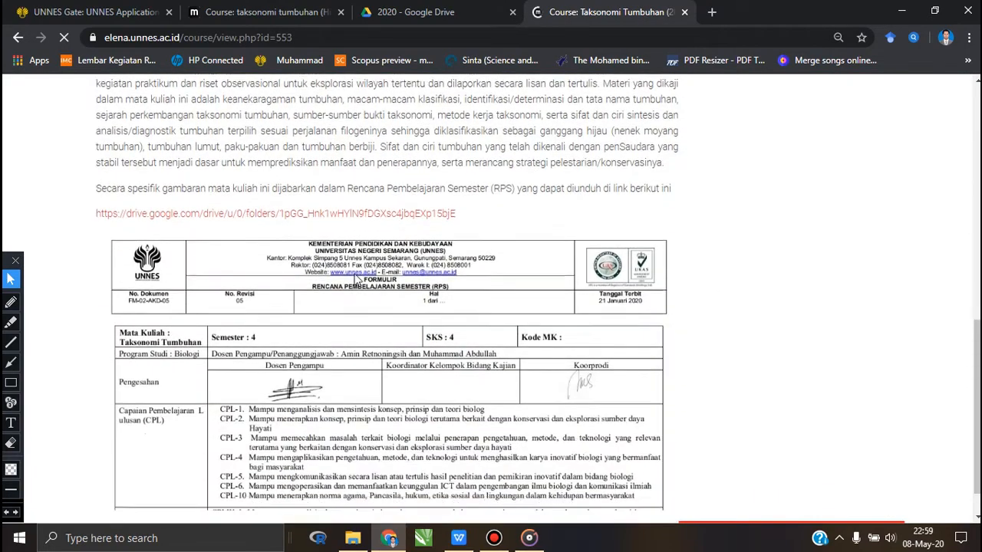
{"action": "scroll", "coordinate": [355, 279], "scroll_direction": "up", "scroll_amount": 5}
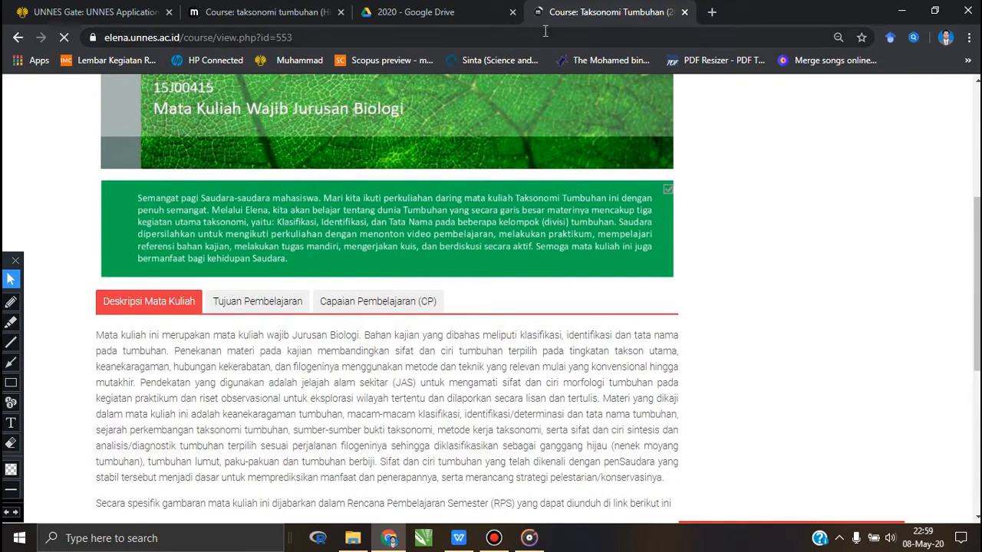
{"action": "scroll", "coordinate": [473, 287], "scroll_direction": "up", "scroll_amount": 4}
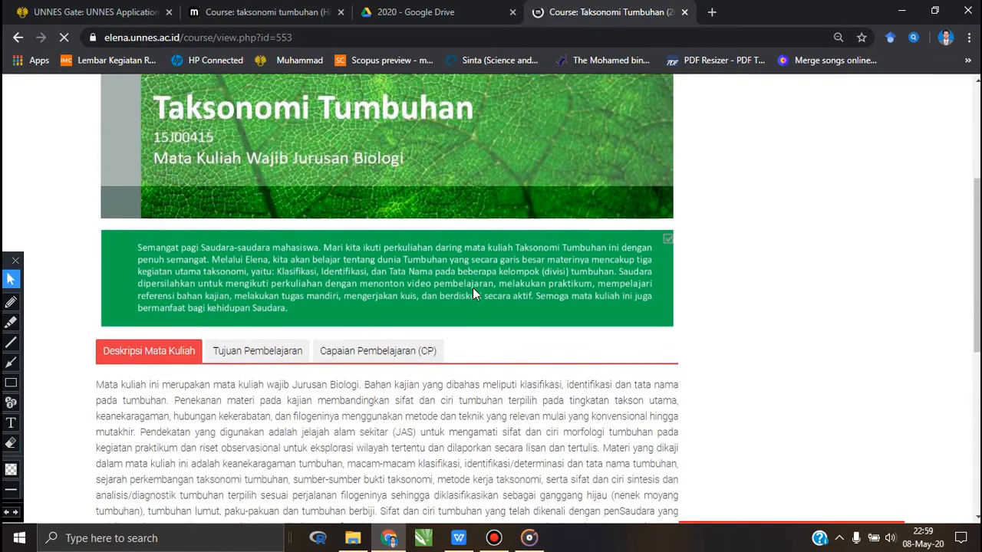
- Examine the course's green welcome text and the Deskripsi Mata Kuliah section with its RPS download link and form
{"action": "scroll", "coordinate": [472, 287], "scroll_direction": "down", "scroll_amount": 2}
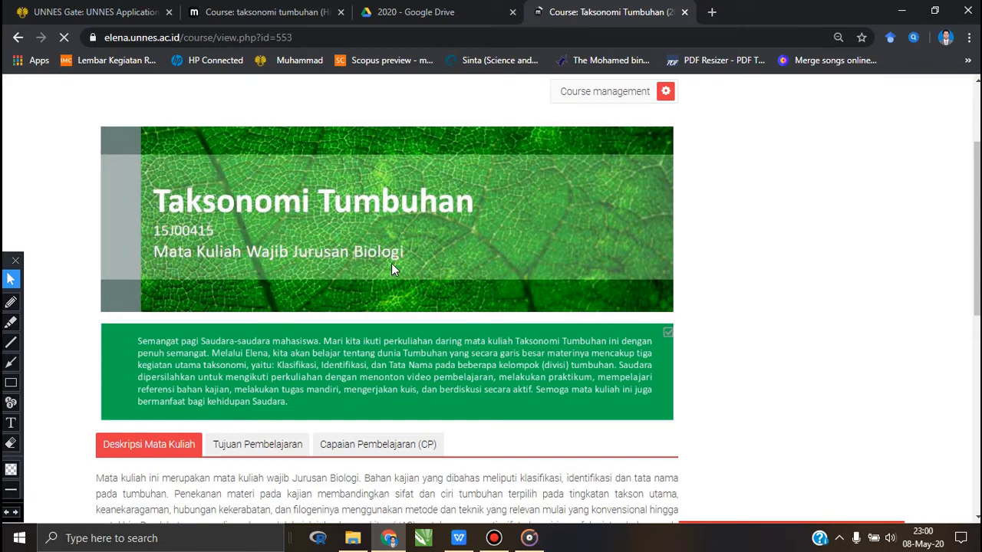
{"action": "scroll", "coordinate": [391, 264], "scroll_direction": "down", "scroll_amount": 1}
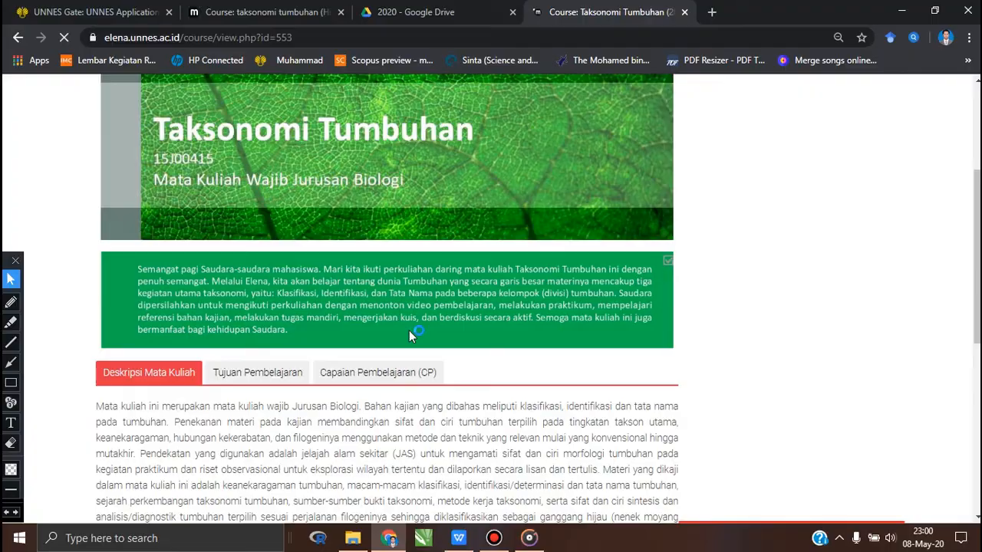
{"action": "scroll", "coordinate": [153, 242], "scroll_direction": "down", "scroll_amount": 3}
{"action": "scroll", "coordinate": [368, 306], "scroll_direction": "up", "scroll_amount": 3}
{"action": "scroll", "coordinate": [200, 249], "scroll_direction": "down", "scroll_amount": 3}
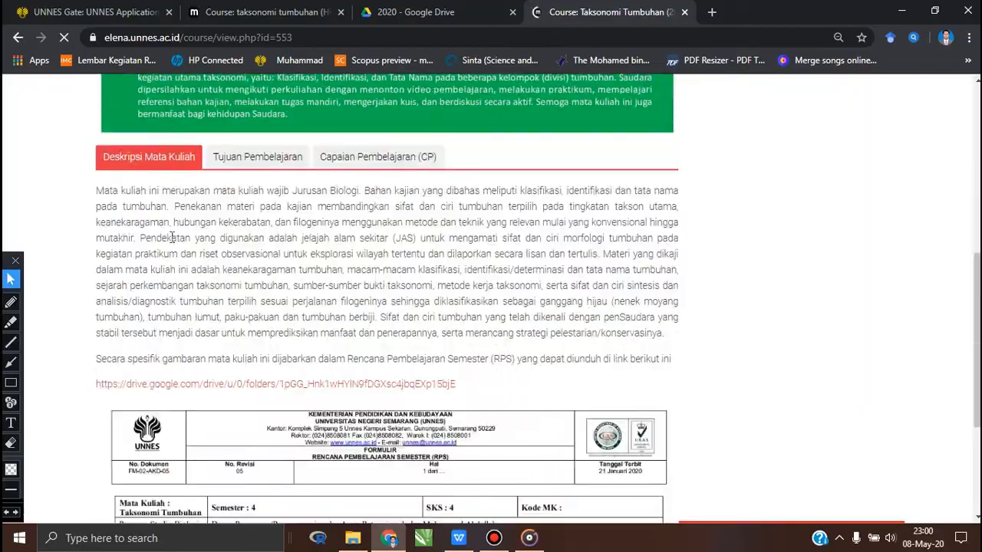
{"action": "scroll", "coordinate": [388, 318], "scroll_direction": "up", "scroll_amount": 3}
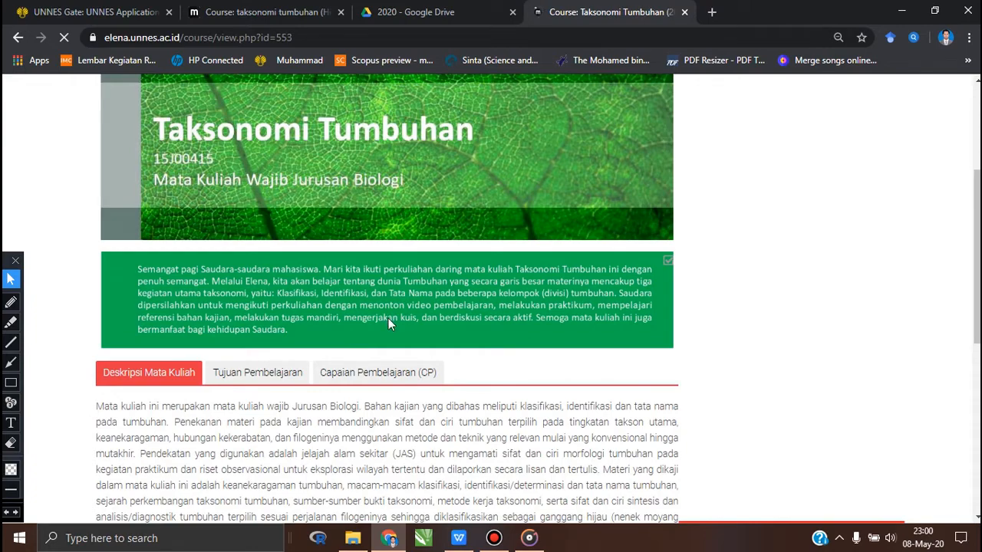
{"action": "scroll", "coordinate": [388, 324], "scroll_direction": "down", "scroll_amount": 1}
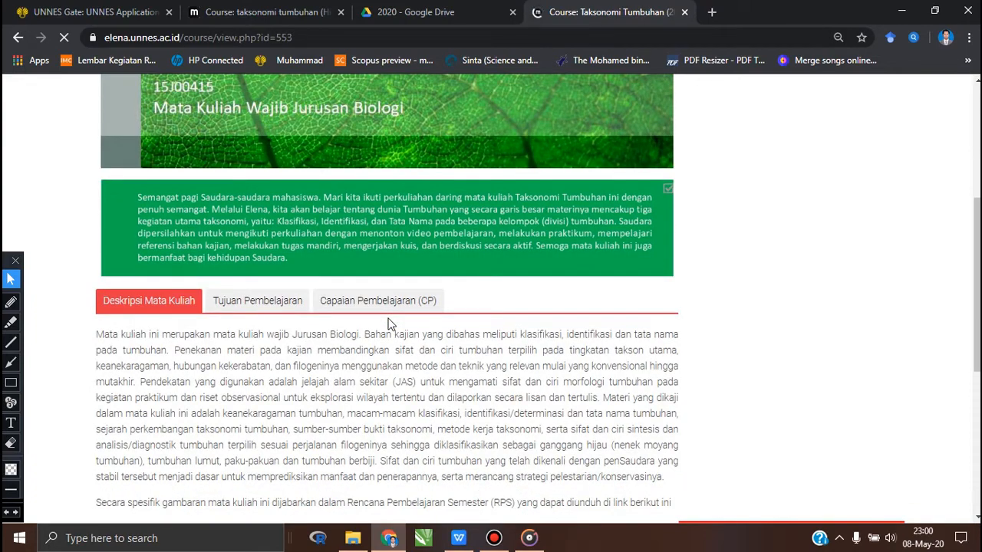
{"action": "scroll", "coordinate": [388, 324], "scroll_direction": "down", "scroll_amount": 1}
{"action": "scroll", "coordinate": [127, 231], "scroll_direction": "down", "scroll_amount": 1}
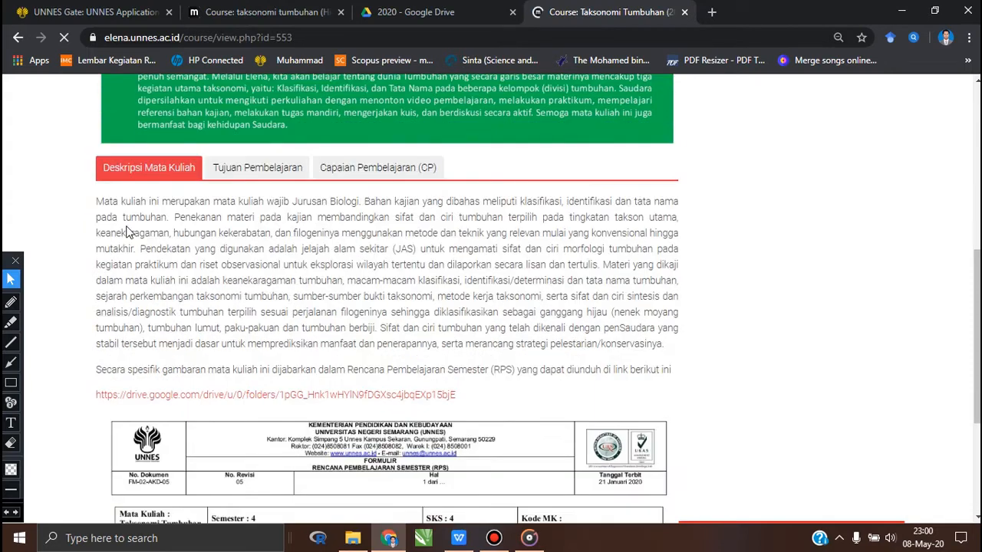
{"action": "scroll", "coordinate": [172, 237], "scroll_direction": "down", "scroll_amount": 1}
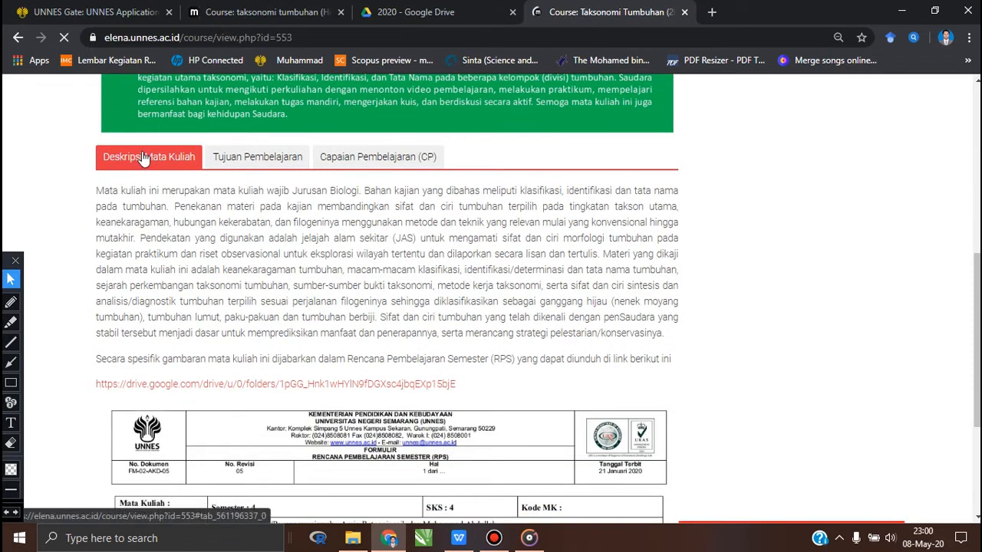
{"action": "scroll", "coordinate": [170, 235], "scroll_direction": "down", "scroll_amount": 1}
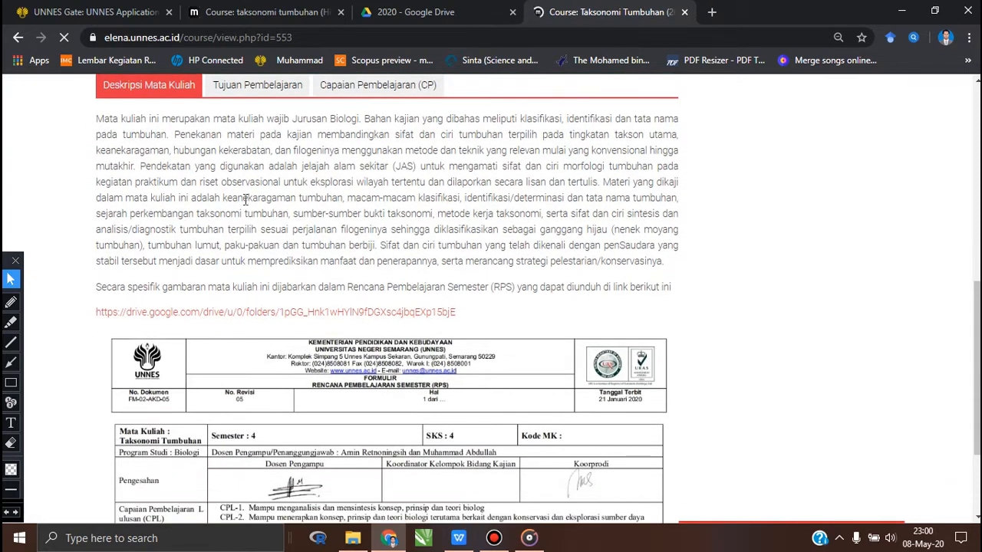
{"action": "scroll", "coordinate": [193, 211], "scroll_direction": "up", "scroll_amount": 1}
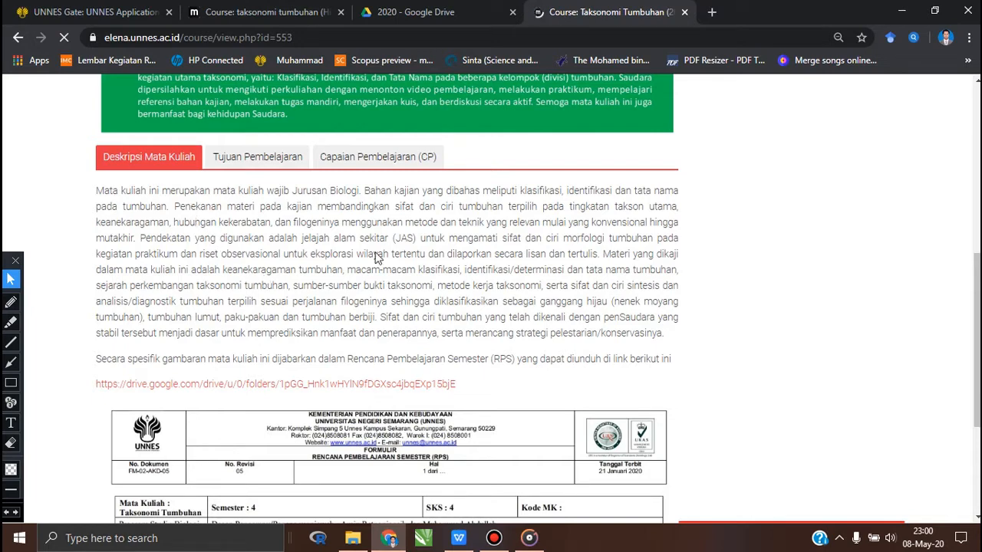
{"action": "scroll", "coordinate": [334, 269], "scroll_direction": "down", "scroll_amount": 1}
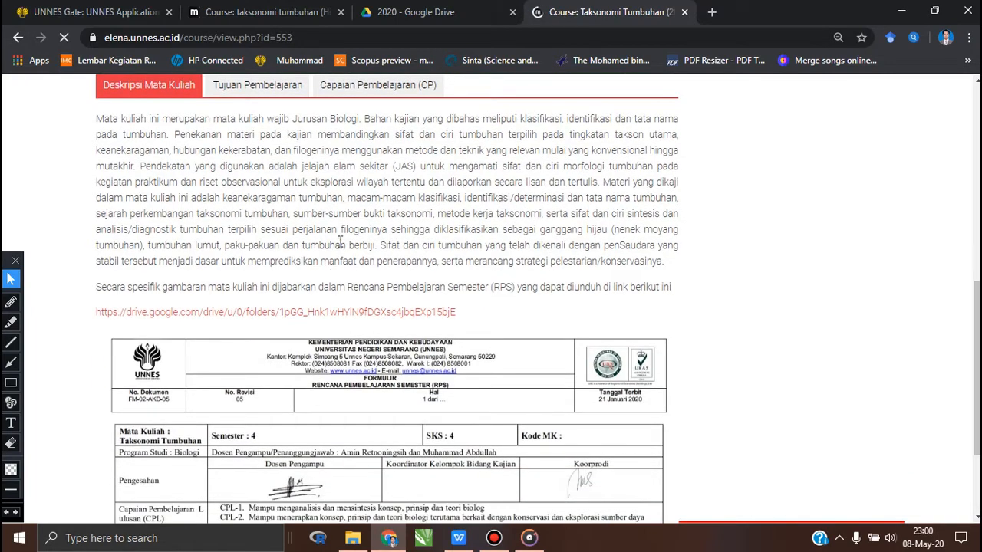
{"action": "scroll", "coordinate": [275, 349], "scroll_direction": "down", "scroll_amount": 2}
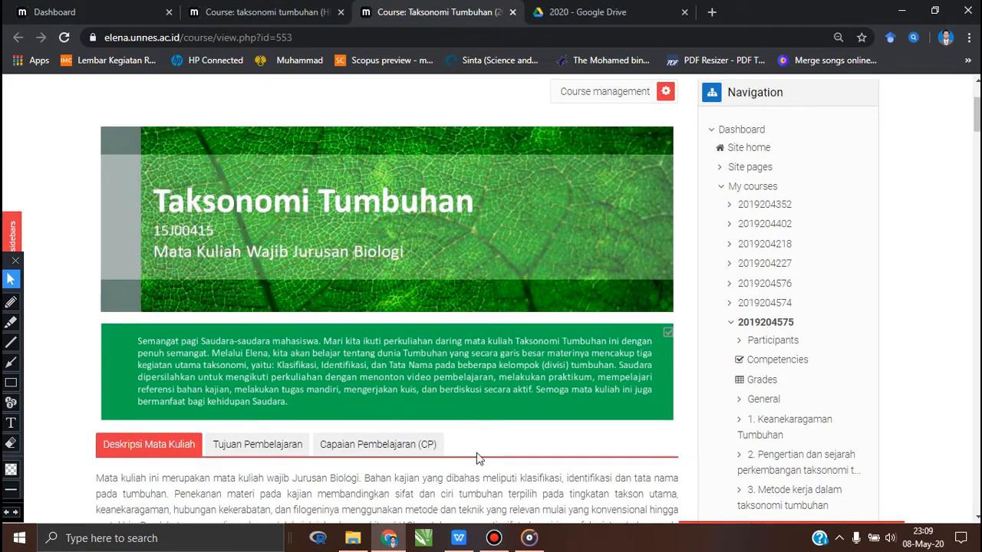
- Show the Tujuan Pembelajaran section below the welcome text and review its numbered learning objectives
{"action": "scroll", "coordinate": [460, 455], "scroll_direction": "down", "scroll_amount": 2}
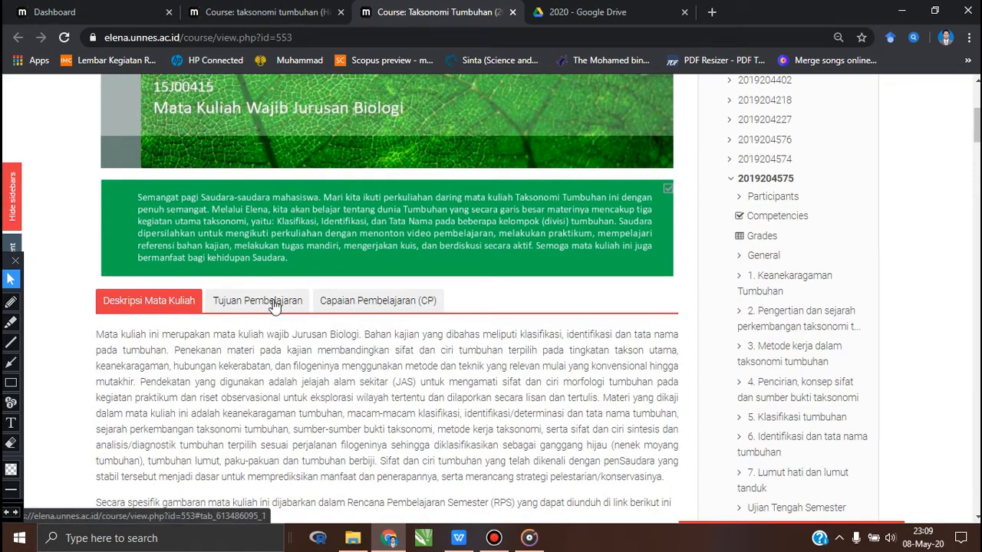
{"action": "left_click", "coordinate": [245, 304]}
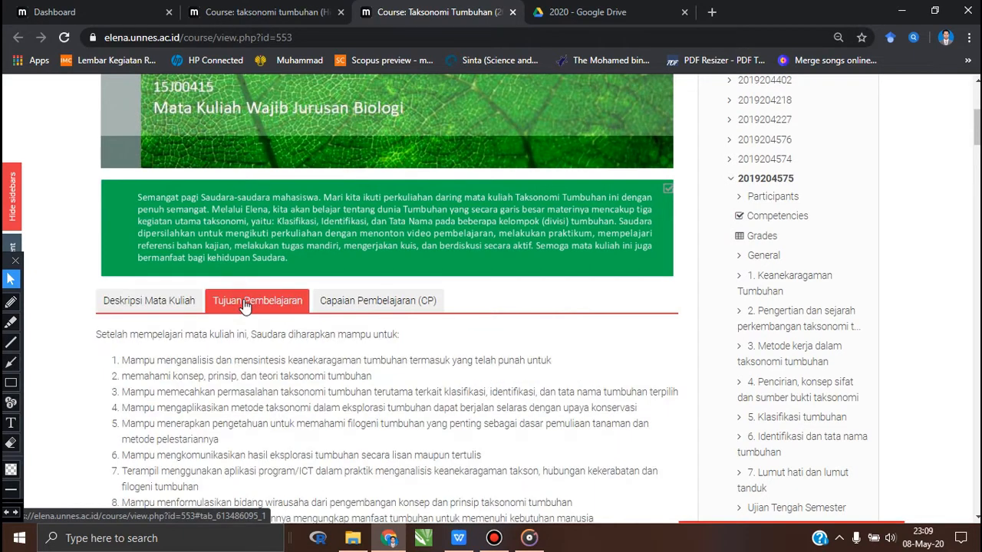
{"action": "scroll", "coordinate": [363, 361], "scroll_direction": "down", "scroll_amount": 2}
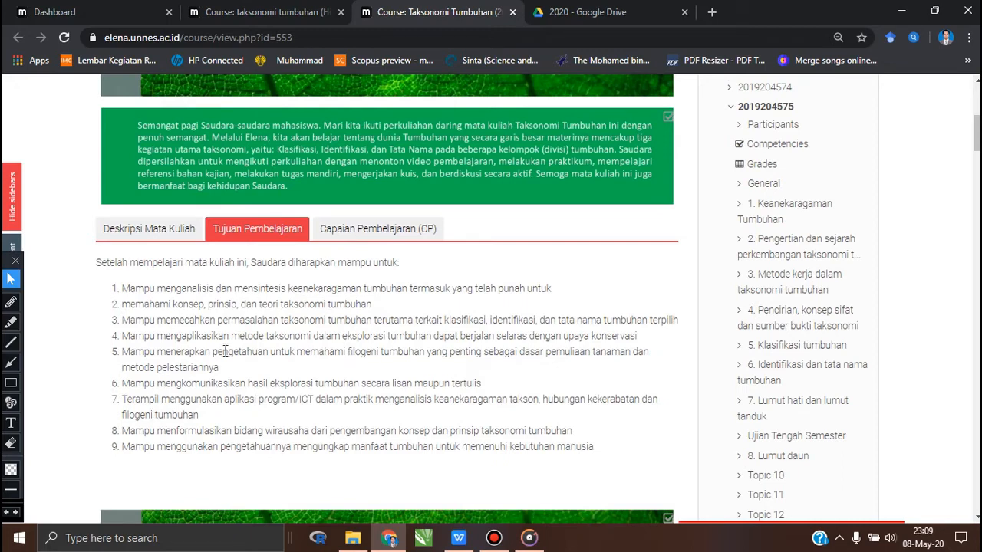
- Show the Capaian Pembelajaran (CP) section, review CPL 1 to CPL 9, and continue to 1. Keanekaragaman Tumbuhan
{"action": "left_click", "coordinate": [409, 230]}
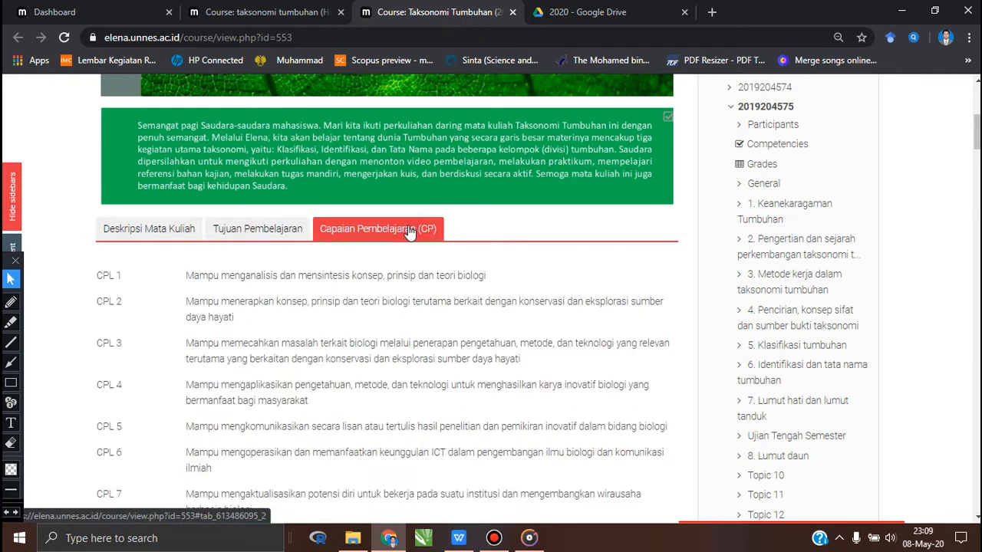
{"action": "scroll", "coordinate": [385, 326], "scroll_direction": "down", "scroll_amount": 3}
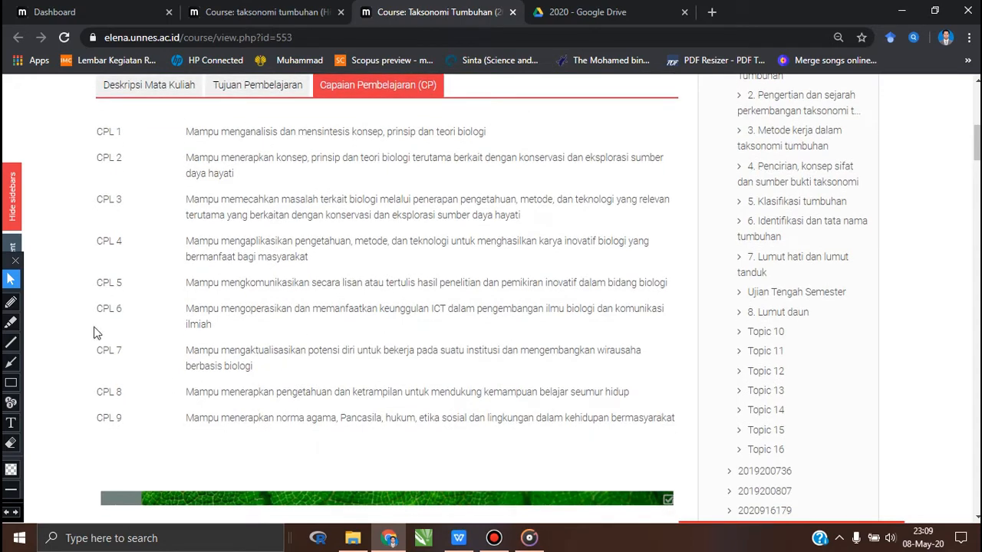
{"action": "scroll", "coordinate": [431, 280], "scroll_direction": "up", "scroll_amount": 1}
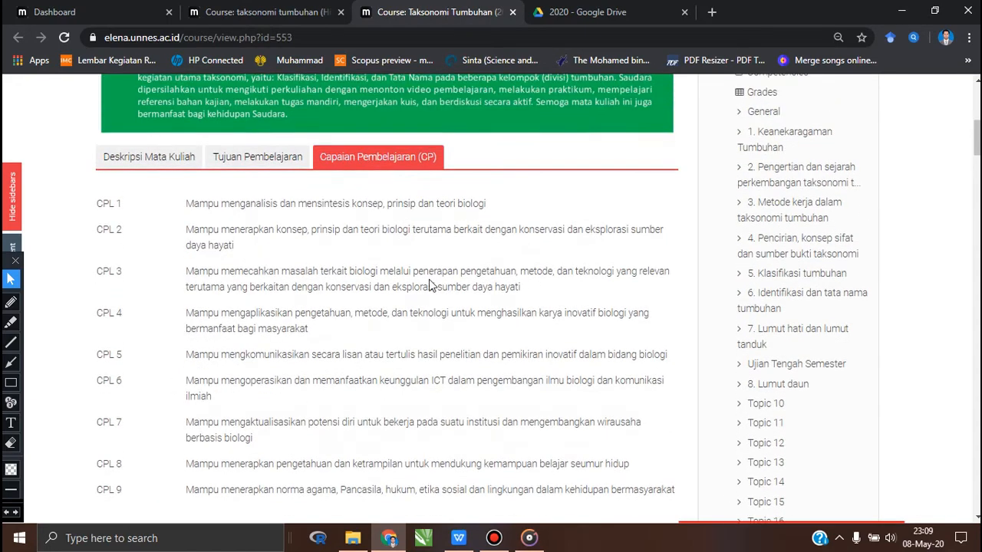
{"action": "scroll", "coordinate": [410, 273], "scroll_direction": "down", "scroll_amount": 2}
{"action": "scroll", "coordinate": [410, 273], "scroll_direction": "down", "scroll_amount": 4}
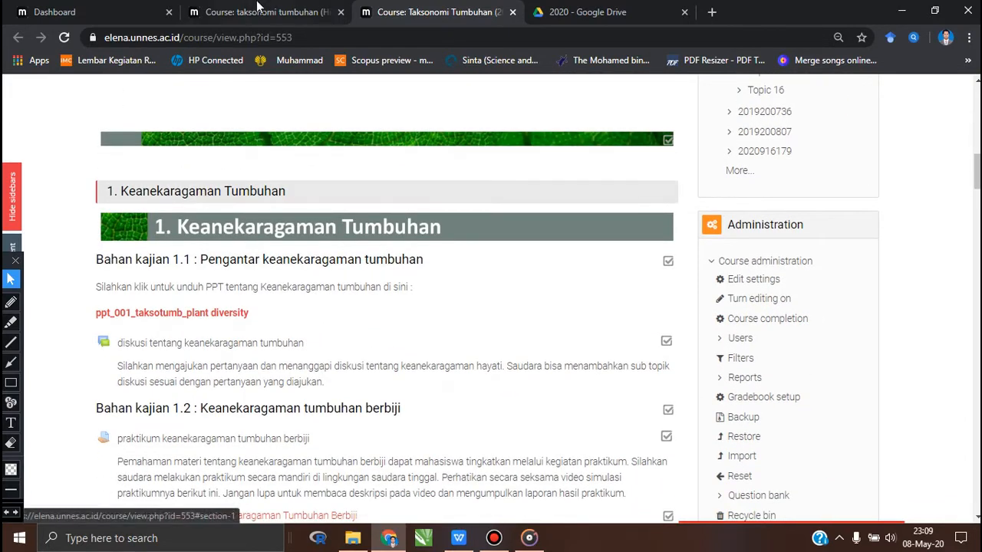
{"action": "left_click", "coordinate": [257, 9]}
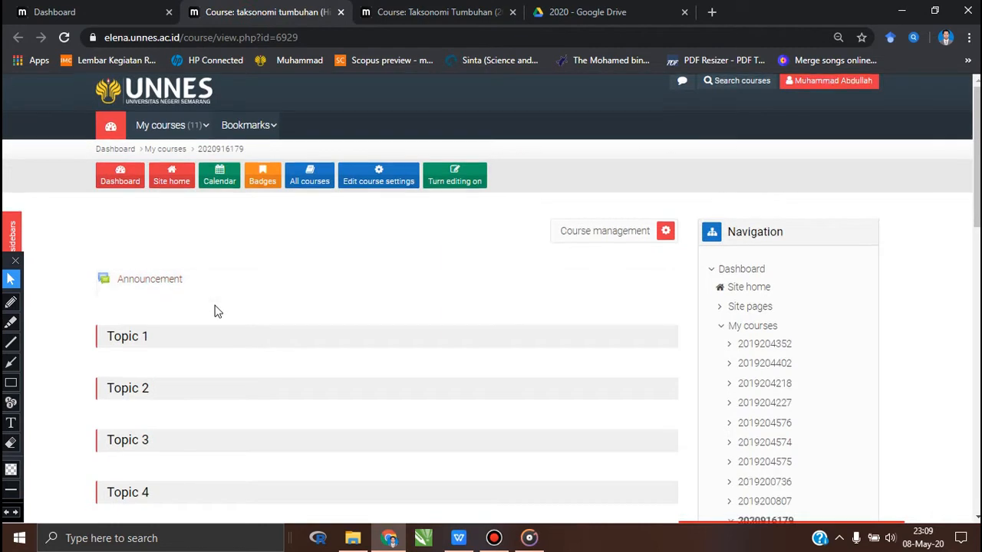
{"action": "scroll", "coordinate": [146, 253], "scroll_direction": "down", "scroll_amount": 2}
{"action": "scroll", "coordinate": [157, 260], "scroll_direction": "down", "scroll_amount": 3}
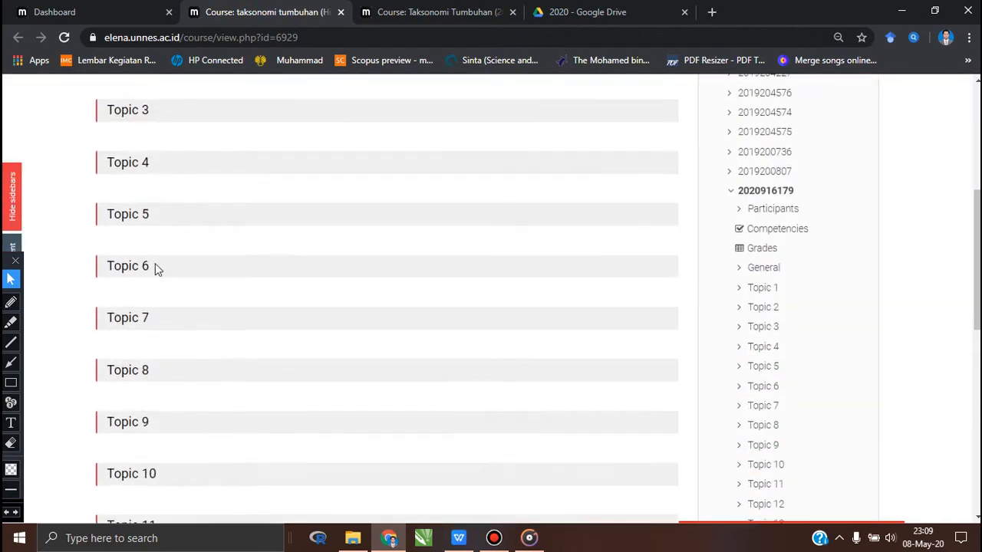
{"action": "scroll", "coordinate": [155, 268], "scroll_direction": "down", "scroll_amount": 5}
{"action": "scroll", "coordinate": [155, 268], "scroll_direction": "up", "scroll_amount": 7}
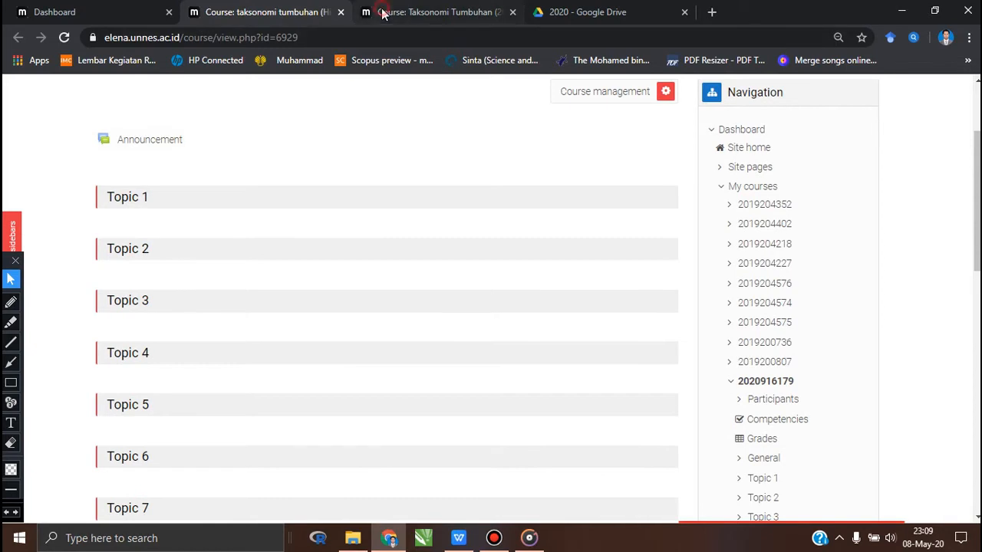
- Return to the completed Taksonomi Tumbuhan course and examine section 1, Keanekaragaman Tumbuhan, with Bahan kajian 1.1 and its ppt_001_taksotumb_plant diversity link
{"action": "left_click", "coordinate": [414, 12]}
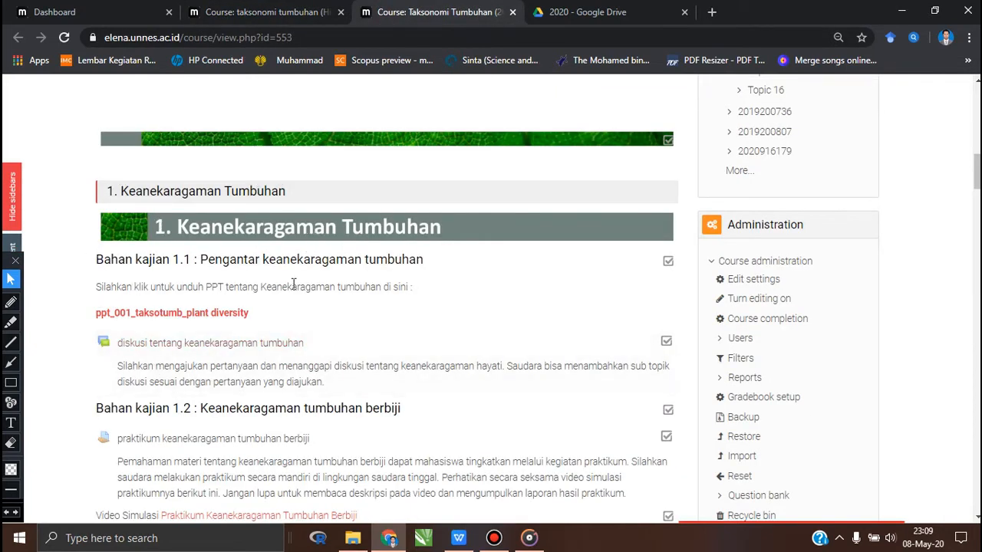
{"action": "scroll", "coordinate": [253, 339], "scroll_direction": "down", "scroll_amount": 1}
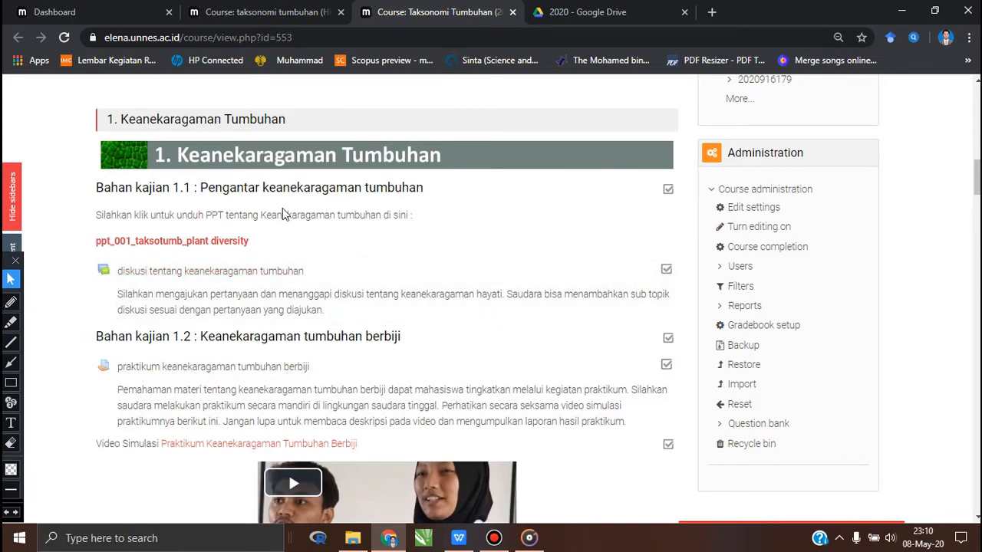
{"action": "scroll", "coordinate": [238, 247], "scroll_direction": "down", "scroll_amount": 1}
{"action": "scroll", "coordinate": [238, 247], "scroll_direction": "down", "scroll_amount": 1}
{"action": "scroll", "coordinate": [200, 247], "scroll_direction": "up", "scroll_amount": 3}
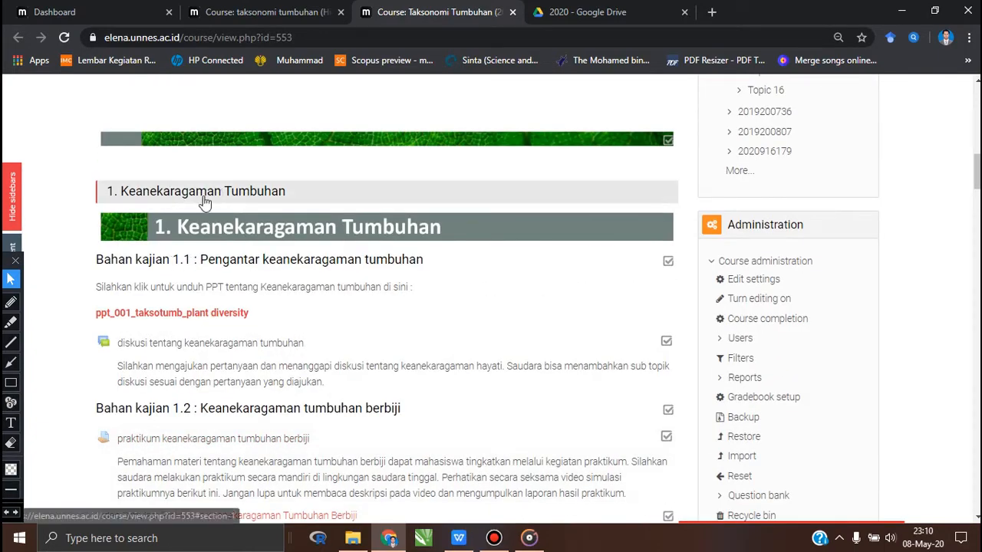
{"action": "scroll", "coordinate": [264, 285], "scroll_direction": "down", "scroll_amount": 1}
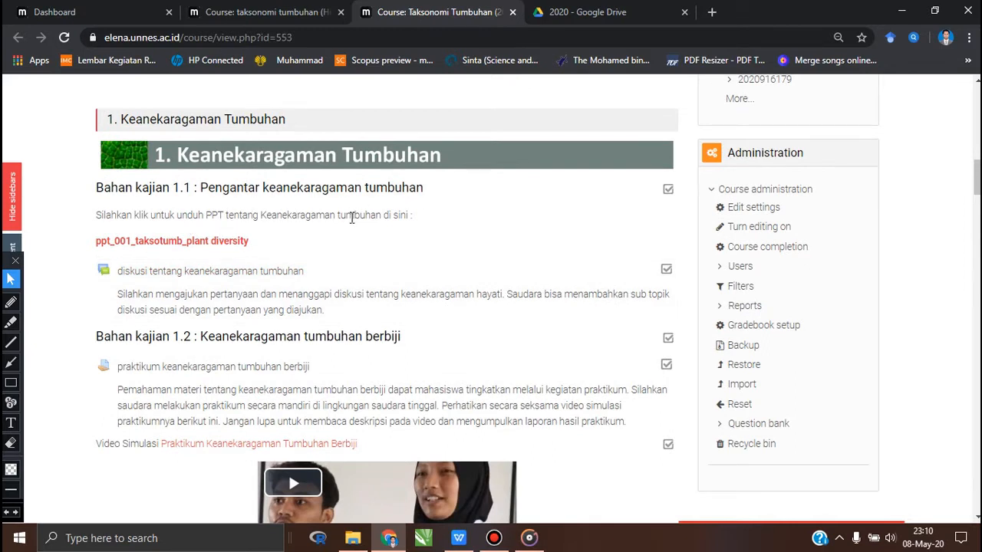
{"action": "scroll", "coordinate": [351, 242], "scroll_direction": "down", "scroll_amount": 1}
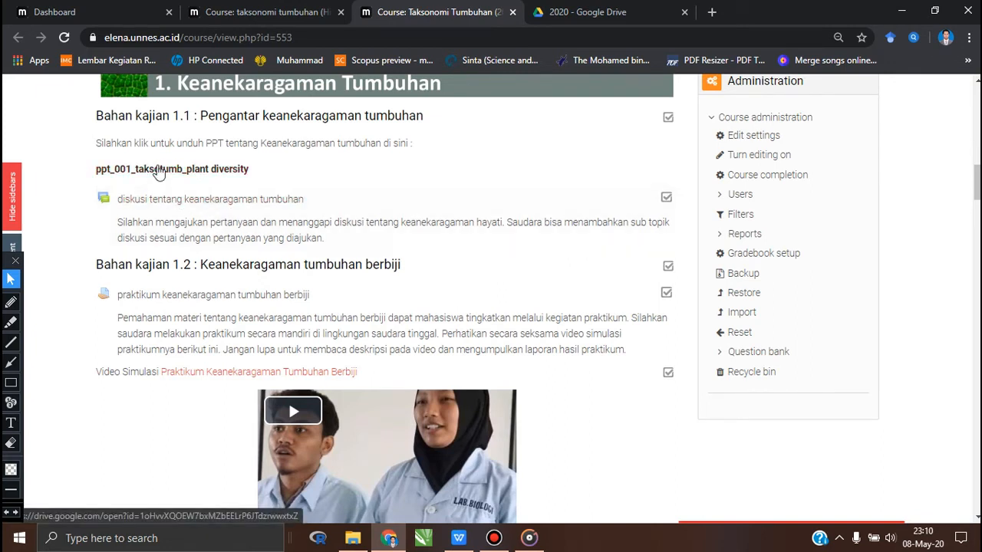
- Review the practicum assignments and simulation videos in Bahan kajian 1.2 and 1.3, and revisit the discussion forum on keanekaragaman tumbuhan
{"action": "scroll", "coordinate": [317, 258], "scroll_direction": "down", "scroll_amount": 2}
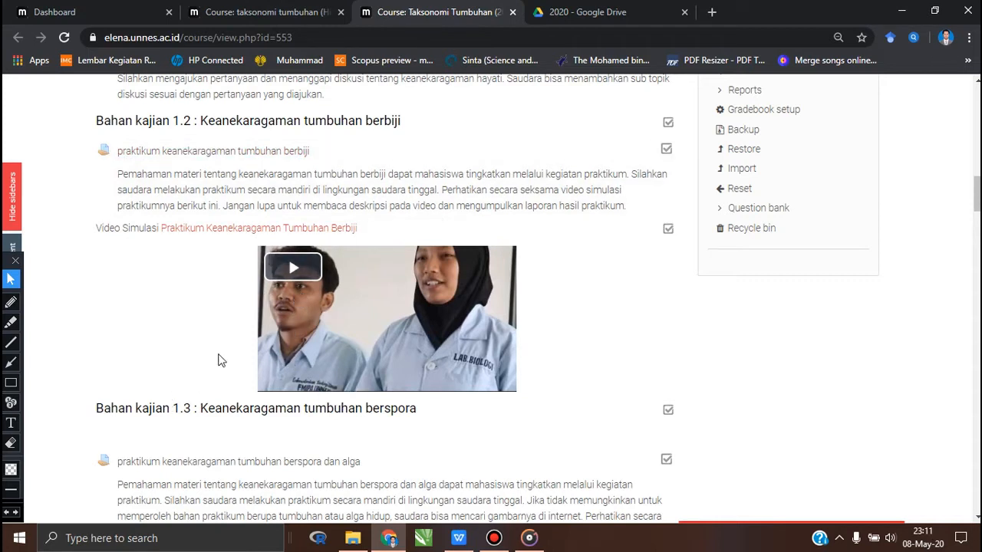
{"action": "scroll", "coordinate": [191, 314], "scroll_direction": "down", "scroll_amount": 3}
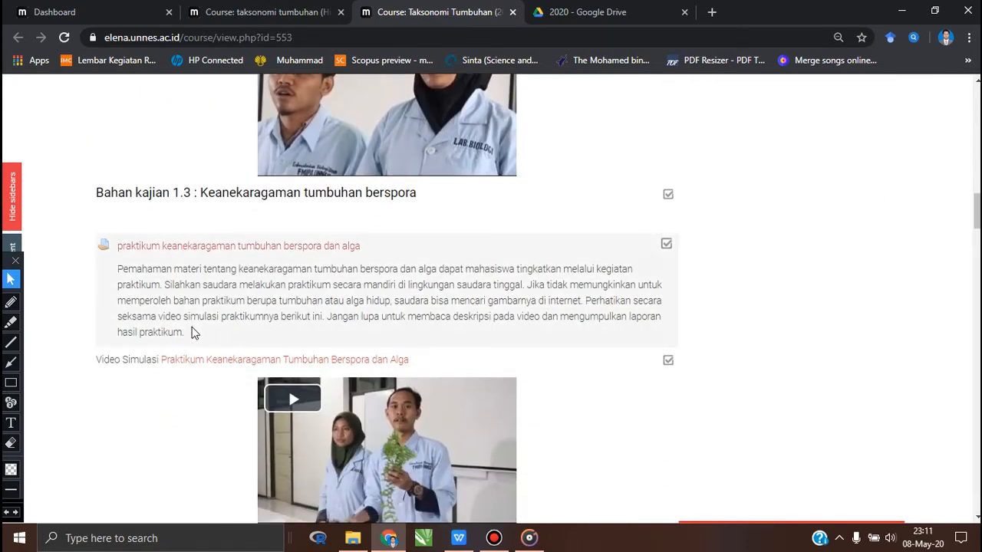
{"action": "scroll", "coordinate": [191, 333], "scroll_direction": "up", "scroll_amount": 3}
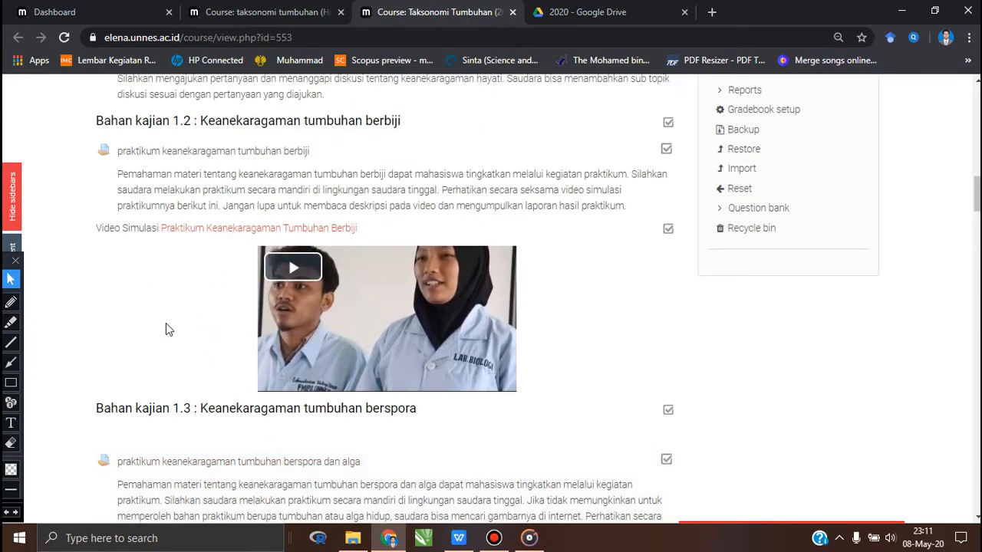
{"action": "scroll", "coordinate": [166, 323], "scroll_direction": "up", "scroll_amount": 2}
{"action": "scroll", "coordinate": [165, 323], "scroll_direction": "down", "scroll_amount": 5}
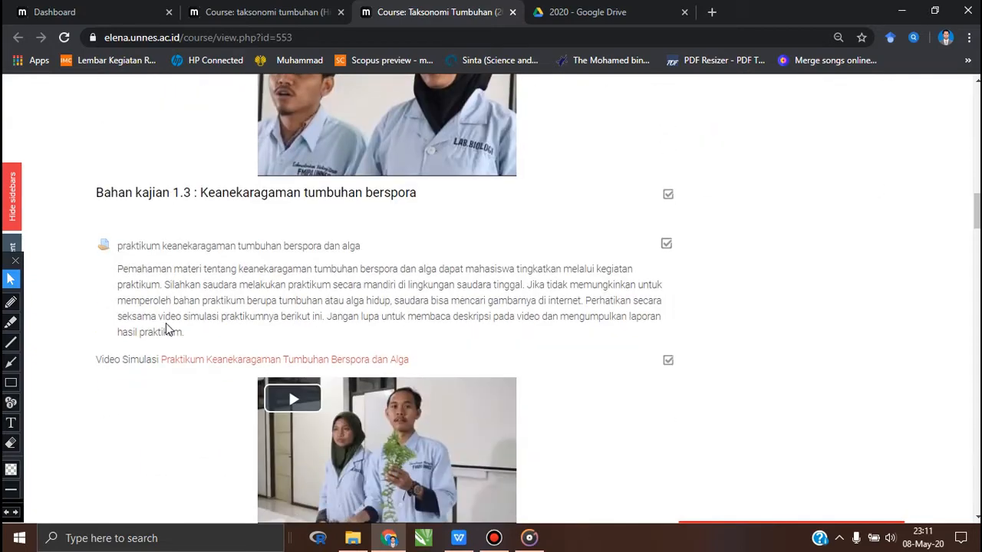
{"action": "scroll", "coordinate": [166, 329], "scroll_direction": "down", "scroll_amount": 2}
{"action": "scroll", "coordinate": [166, 329], "scroll_direction": "up", "scroll_amount": 4}
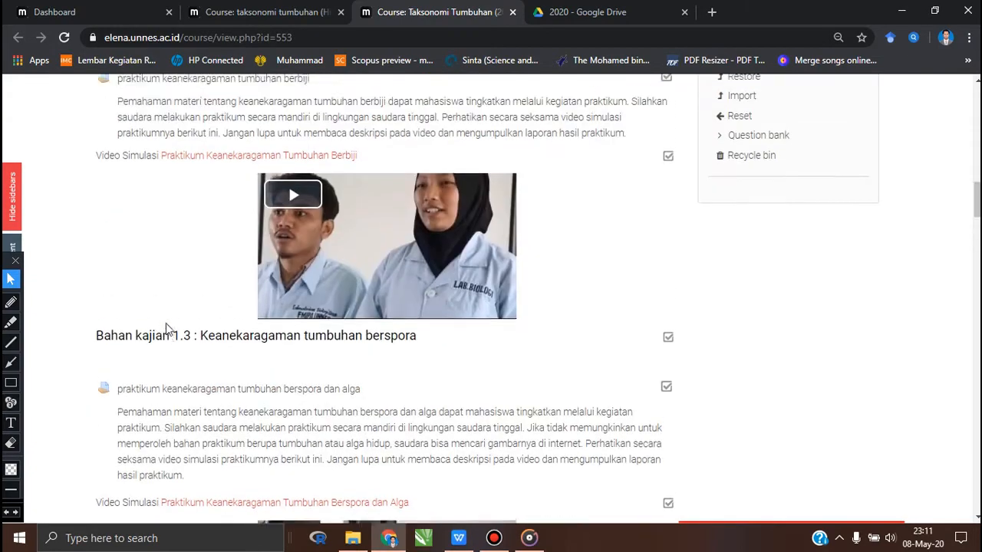
{"action": "scroll", "coordinate": [166, 328], "scroll_direction": "up", "scroll_amount": 3}
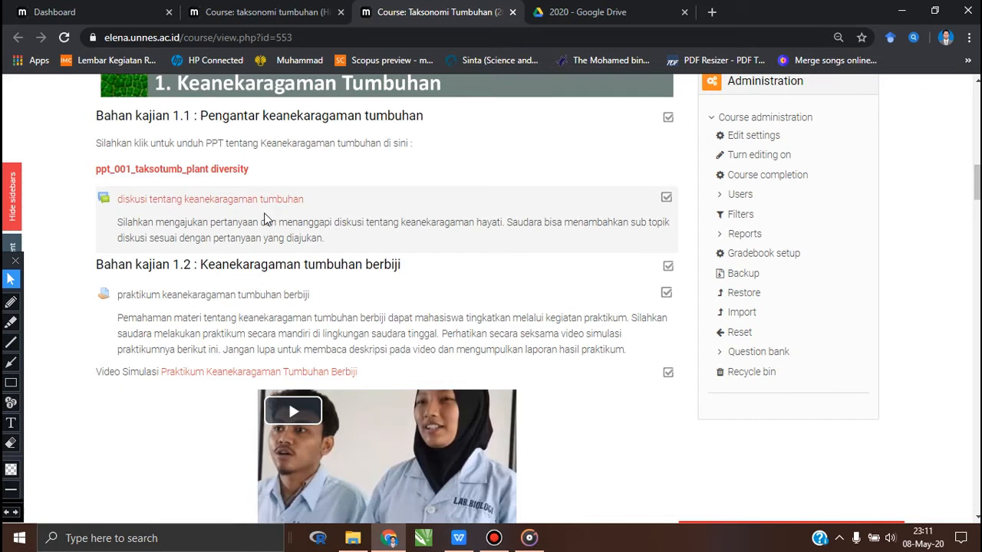
{"action": "scroll", "coordinate": [265, 219], "scroll_direction": "down", "scroll_amount": 4}
{"action": "scroll", "coordinate": [264, 218], "scroll_direction": "down", "scroll_amount": 2}
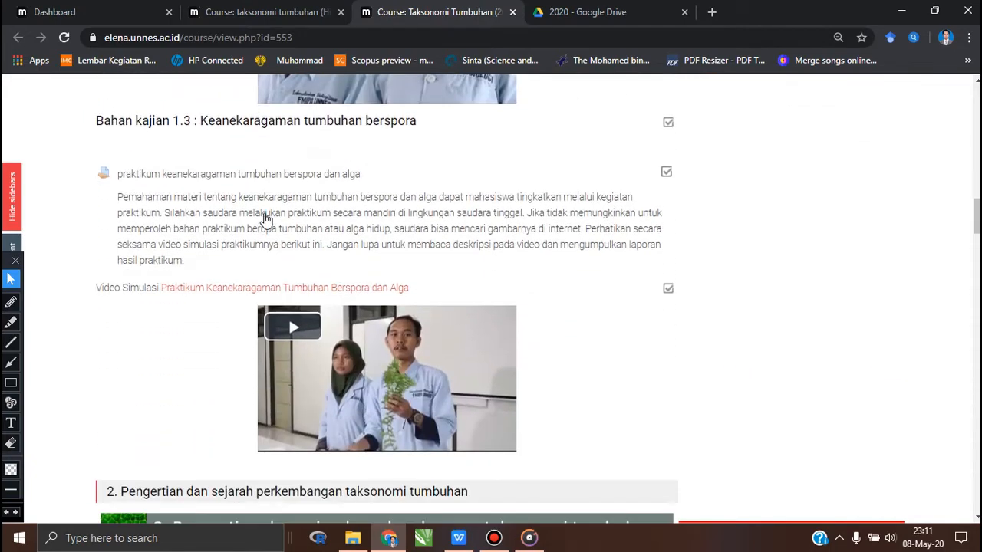
- Examine the PPT materials and discussion forums in section 2, Pengertian dan sejarah perkembangan taksonomi tumbuhan, and section 3, Metode kerja dalam taksonomi tumbuhan
{"action": "scroll", "coordinate": [399, 228], "scroll_direction": "down", "scroll_amount": 1}
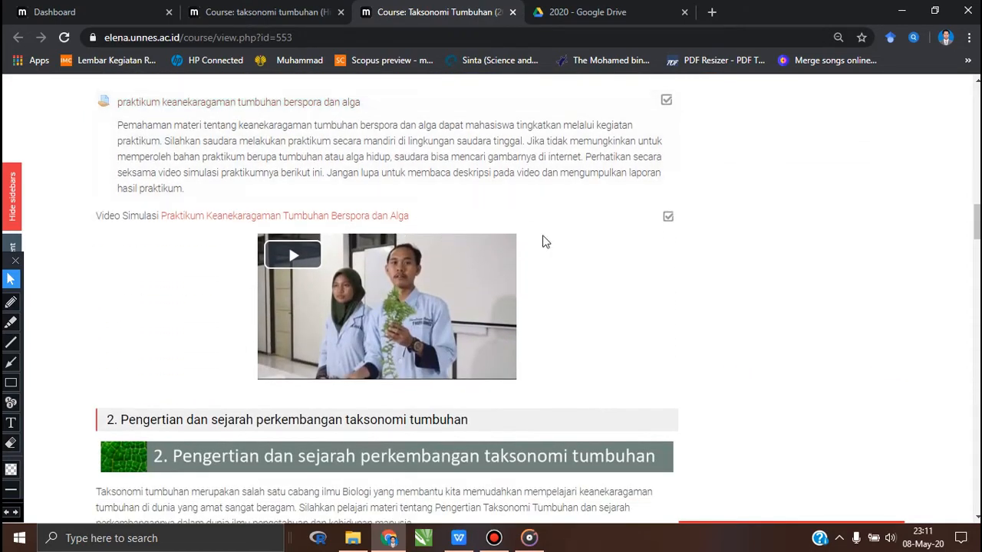
{"action": "scroll", "coordinate": [542, 241], "scroll_direction": "up", "scroll_amount": 4}
{"action": "scroll", "coordinate": [541, 241], "scroll_direction": "down", "scroll_amount": 4}
{"action": "scroll", "coordinate": [543, 242], "scroll_direction": "down", "scroll_amount": 2}
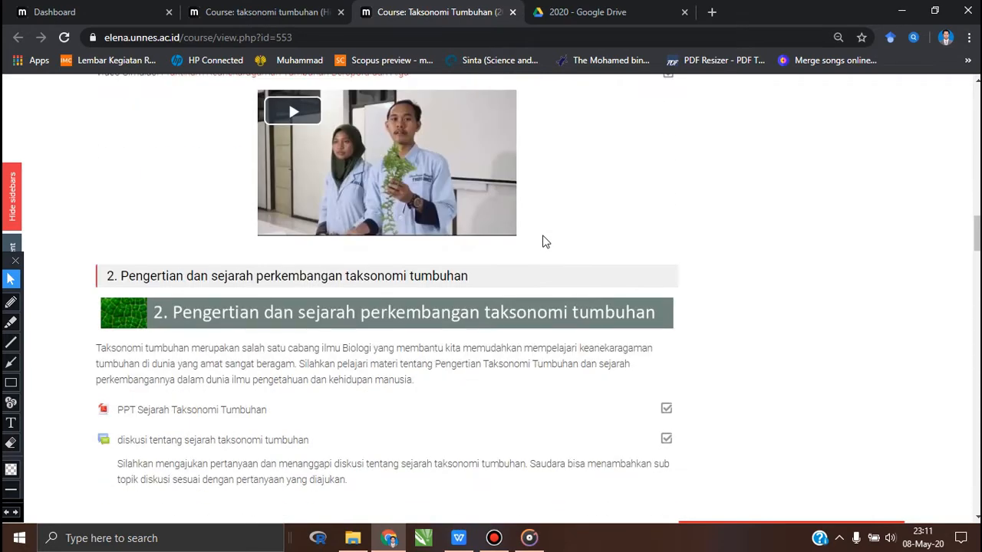
{"action": "scroll", "coordinate": [542, 242], "scroll_direction": "down", "scroll_amount": 2}
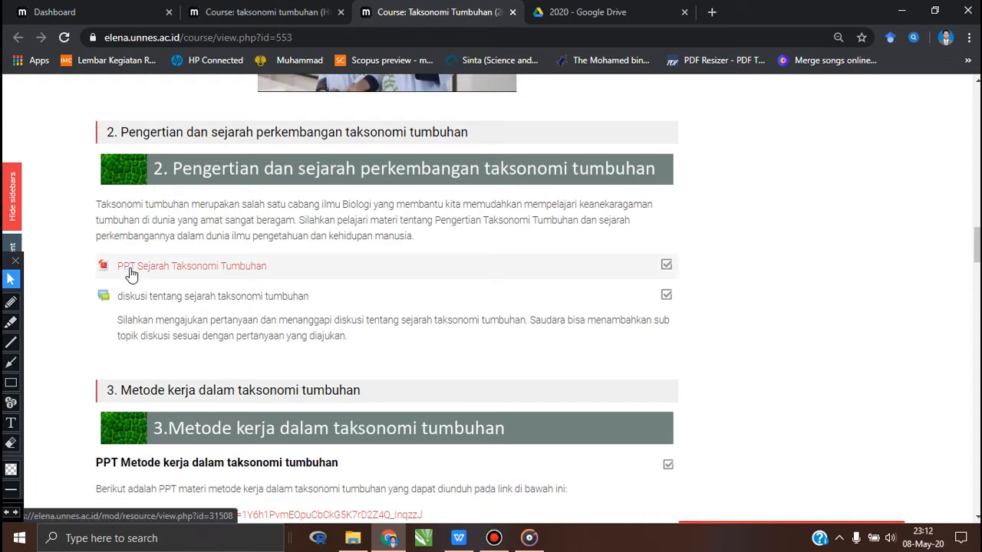
{"action": "scroll", "coordinate": [132, 273], "scroll_direction": "down", "scroll_amount": 4}
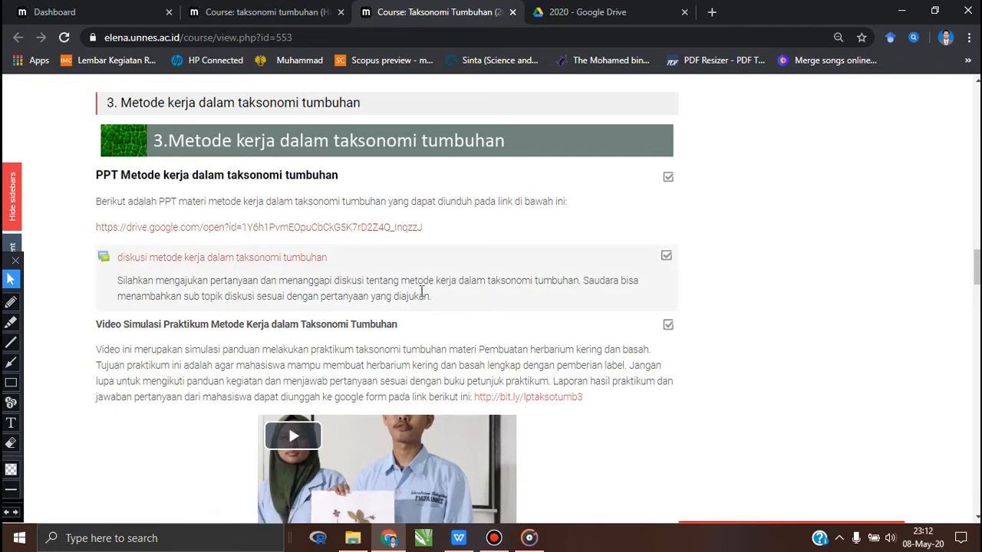
- Examine section 4, Pencirian, konsep sifat dan sumber bukti taksonomi, including its reading material, discussion forum and Quiz ciri, sifat dan bukti taksonomi
{"action": "scroll", "coordinate": [421, 293], "scroll_direction": "down", "scroll_amount": 3}
{"action": "scroll", "coordinate": [421, 294], "scroll_direction": "down", "scroll_amount": 2}
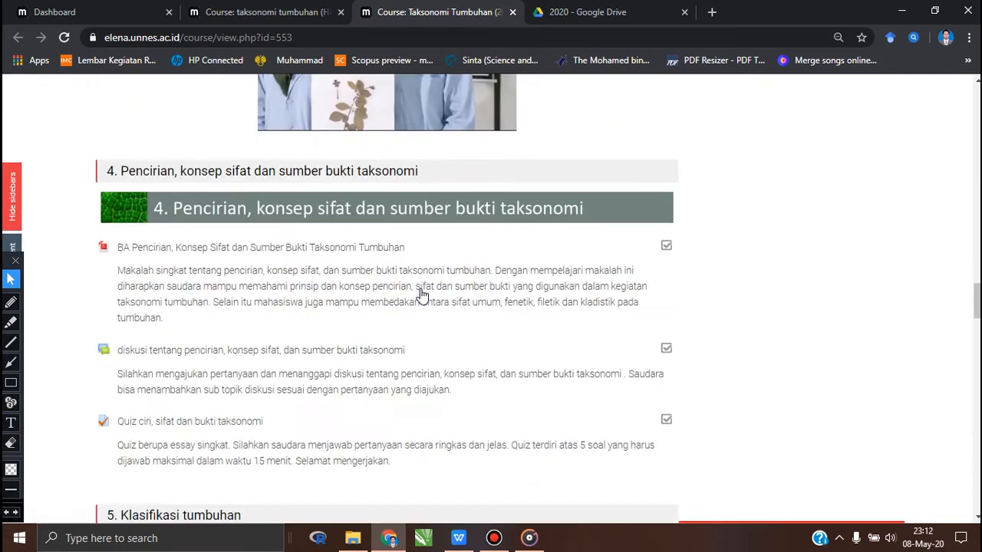
{"action": "scroll", "coordinate": [421, 294], "scroll_direction": "down", "scroll_amount": 2}
{"action": "scroll", "coordinate": [421, 294], "scroll_direction": "up", "scroll_amount": 1}
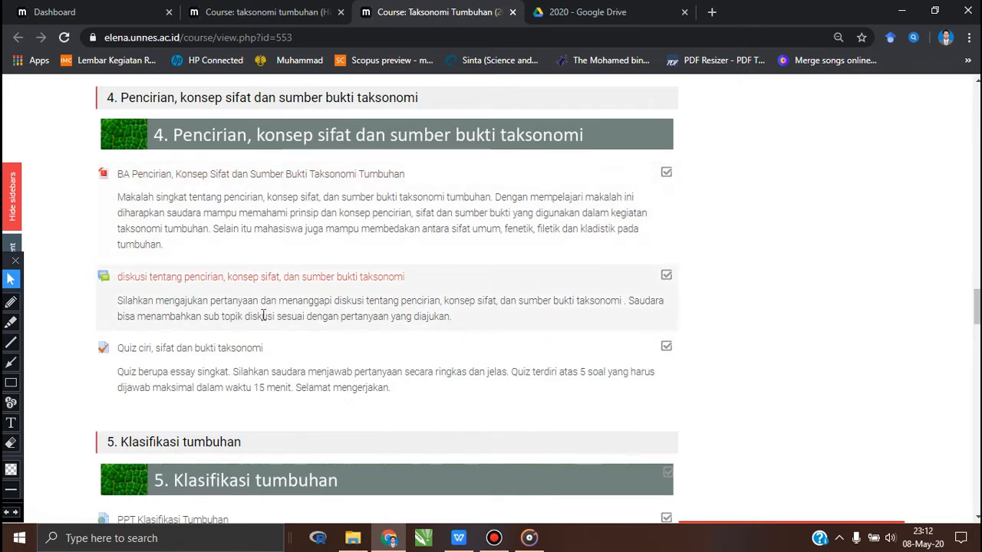
{"action": "scroll", "coordinate": [263, 316], "scroll_direction": "down", "scroll_amount": 1}
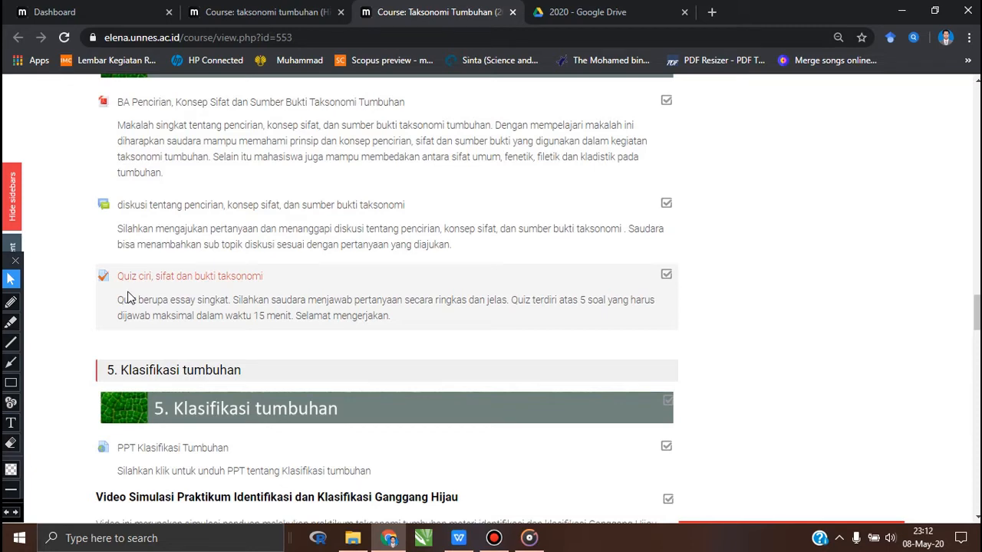
{"action": "scroll", "coordinate": [129, 298], "scroll_direction": "up", "scroll_amount": 1}
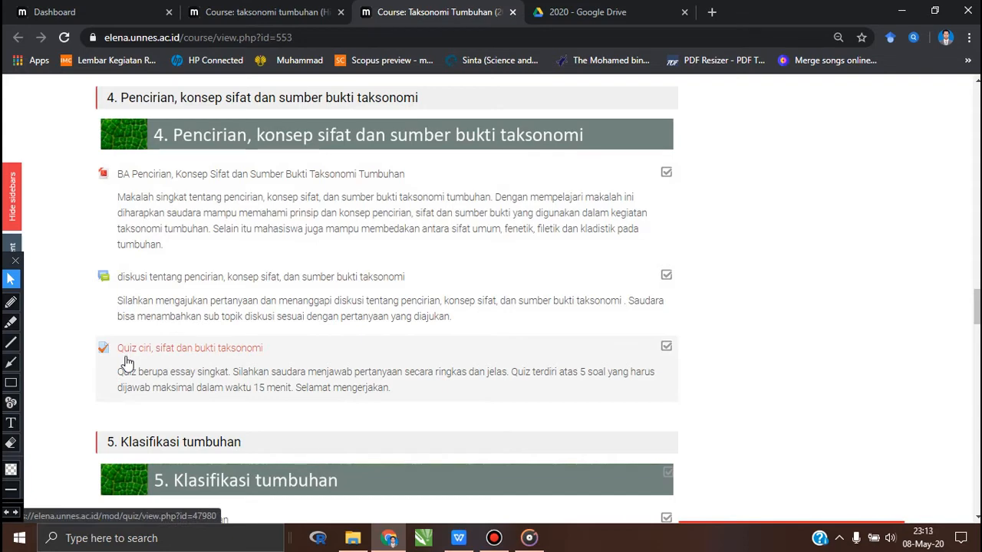
{"action": "scroll", "coordinate": [127, 361], "scroll_direction": "down", "scroll_amount": 1}
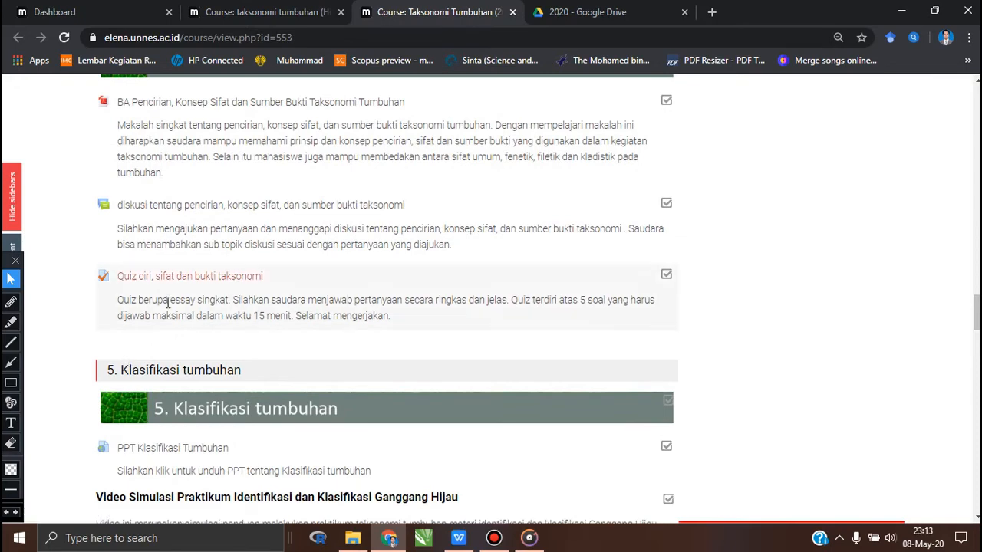
- Review section 5, Klasifikasi tumbuhan, with its PPT link, Ganggang Hijau practicum video and report upload link
{"action": "scroll", "coordinate": [169, 307], "scroll_direction": "down", "scroll_amount": 2}
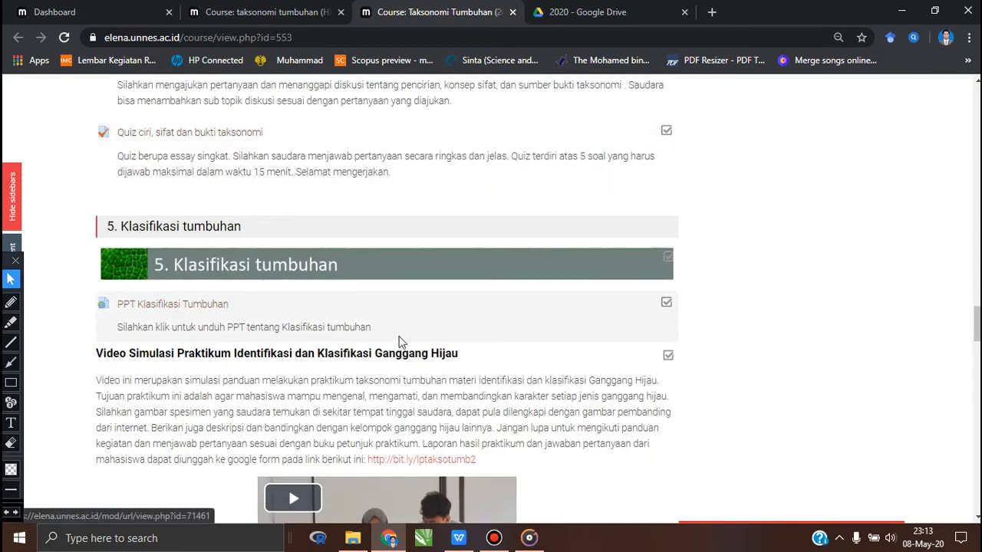
{"action": "scroll", "coordinate": [392, 331], "scroll_direction": "down", "scroll_amount": 3}
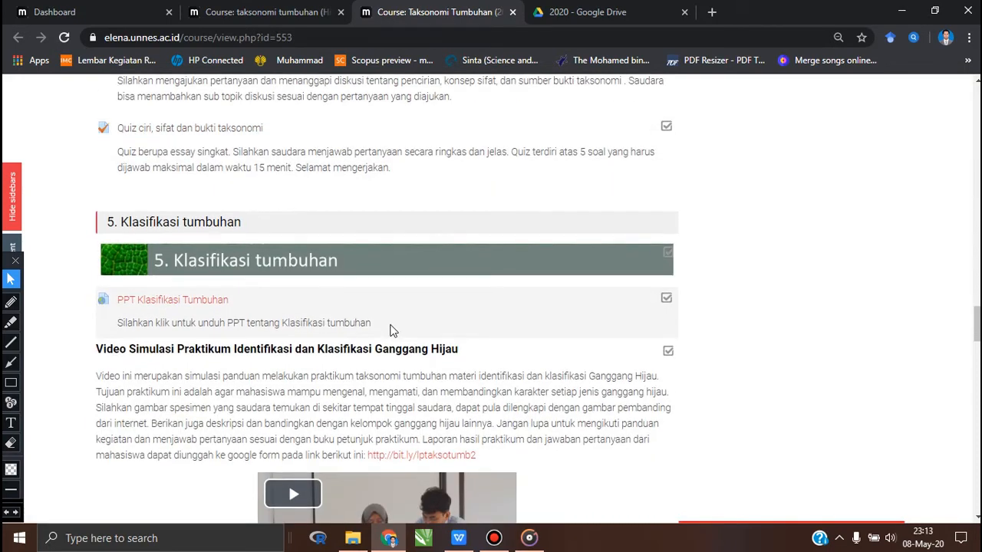
{"action": "scroll", "coordinate": [391, 331], "scroll_direction": "up", "scroll_amount": 4}
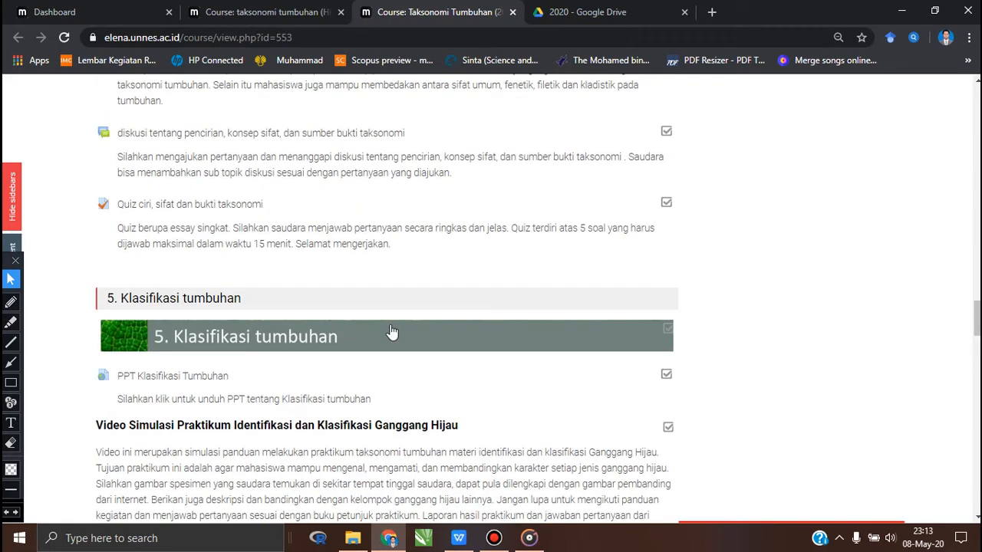
{"action": "scroll", "coordinate": [391, 331], "scroll_direction": "down", "scroll_amount": 4}
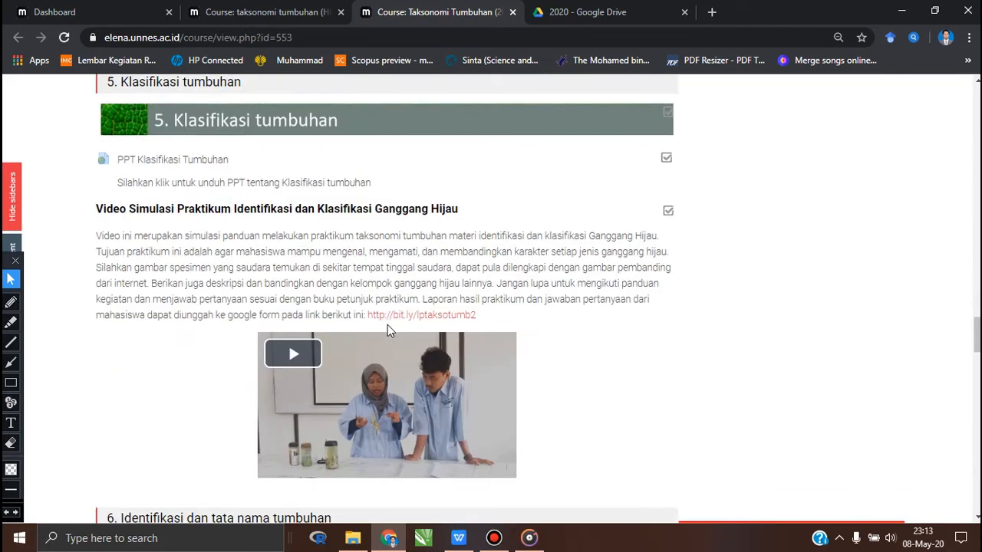
- Examine section 6, Identifikasi dan tata nama tumbuhan, focusing on the Tugas Menelaah buku "Plant Identification" assignment instructions
{"action": "scroll", "coordinate": [389, 332], "scroll_direction": "down", "scroll_amount": 2}
{"action": "scroll", "coordinate": [389, 332], "scroll_direction": "down", "scroll_amount": 1}
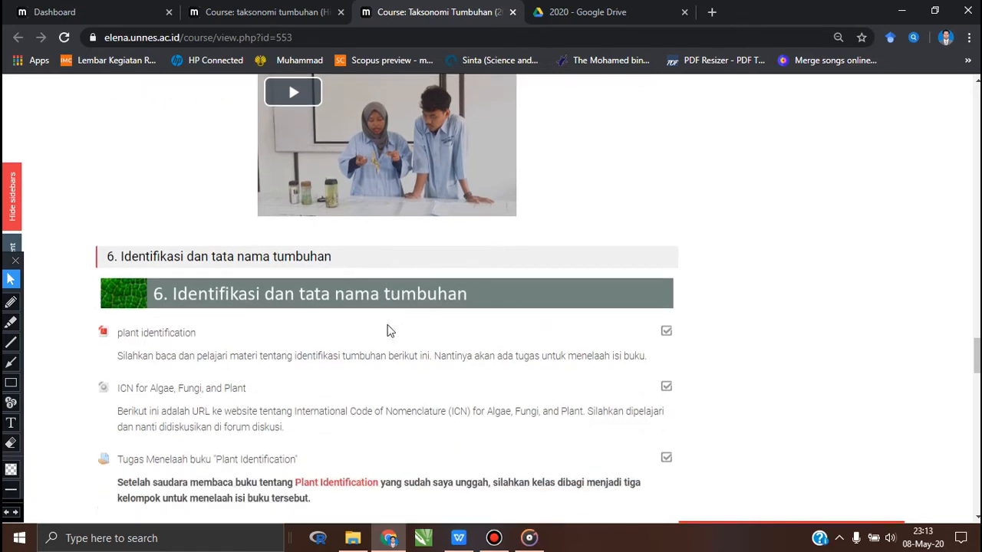
{"action": "scroll", "coordinate": [389, 331], "scroll_direction": "down", "scroll_amount": 2}
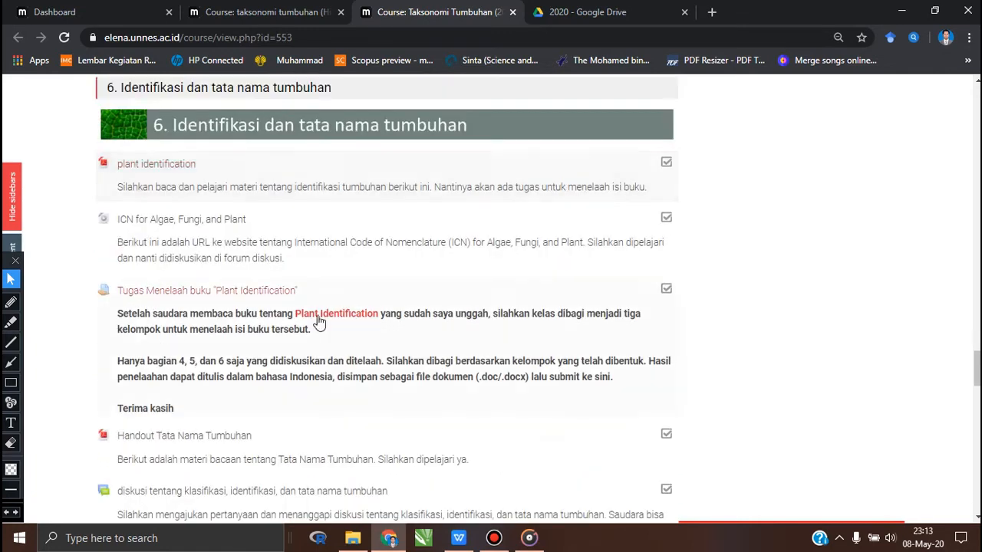
{"action": "scroll", "coordinate": [141, 309], "scroll_direction": "down", "scroll_amount": 1}
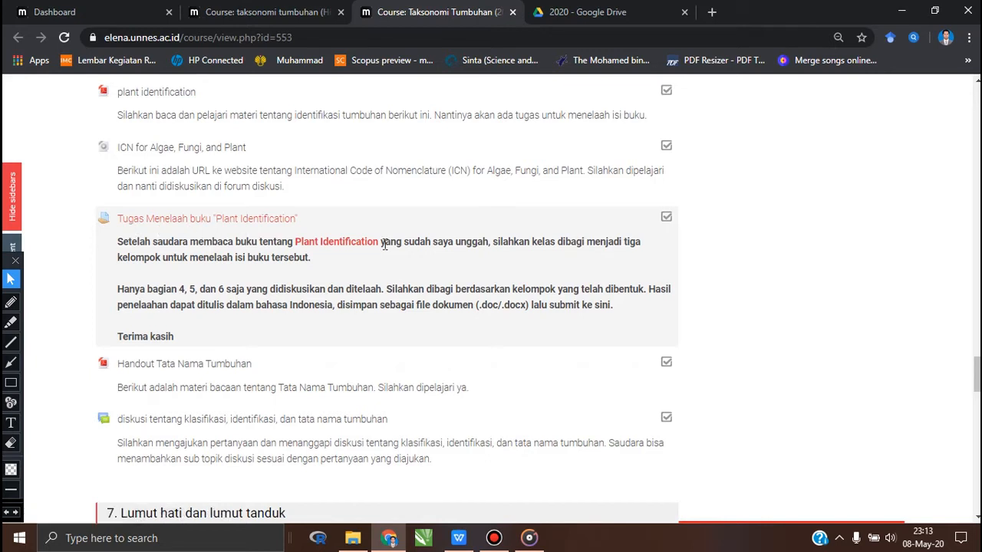
{"action": "scroll", "coordinate": [385, 244], "scroll_direction": "up", "scroll_amount": 1}
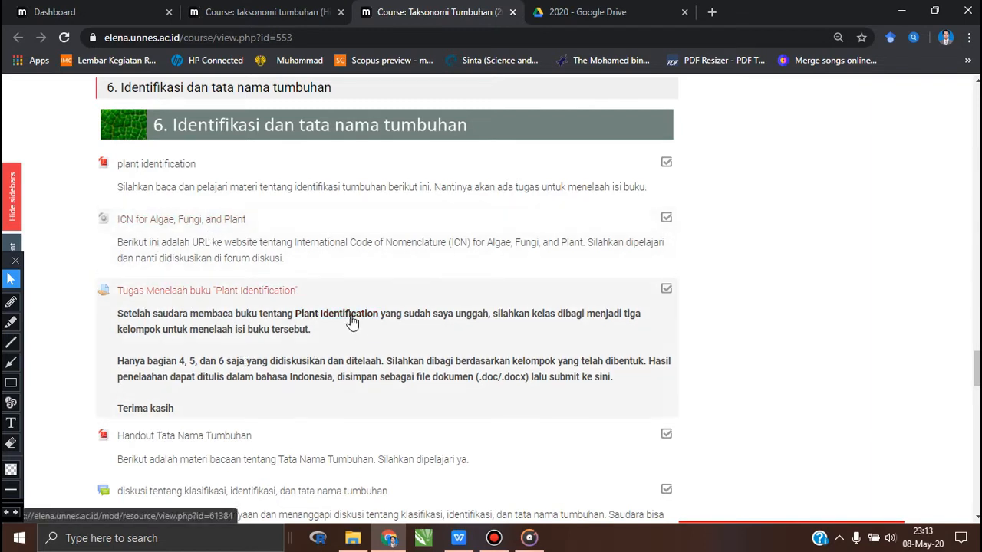
{"action": "scroll", "coordinate": [352, 323], "scroll_direction": "down", "scroll_amount": 1}
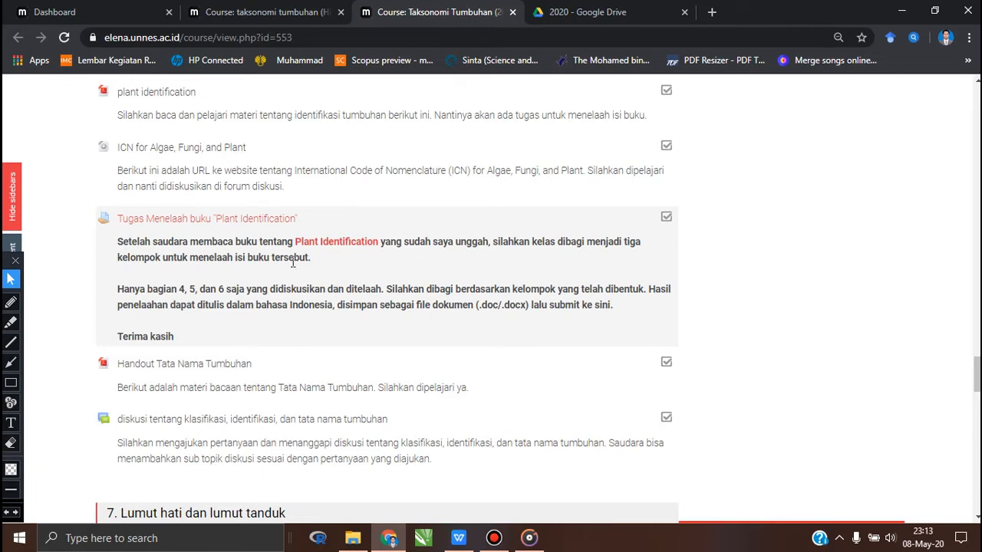
- Look through section 7, Lumut hati dan lumut tanduk, covering its material link, discussion forum and Lumut practicum video, up to Ujian Tengah Semester
{"action": "scroll", "coordinate": [292, 262], "scroll_direction": "down", "scroll_amount": 1}
{"action": "scroll", "coordinate": [292, 263], "scroll_direction": "down", "scroll_amount": 1}
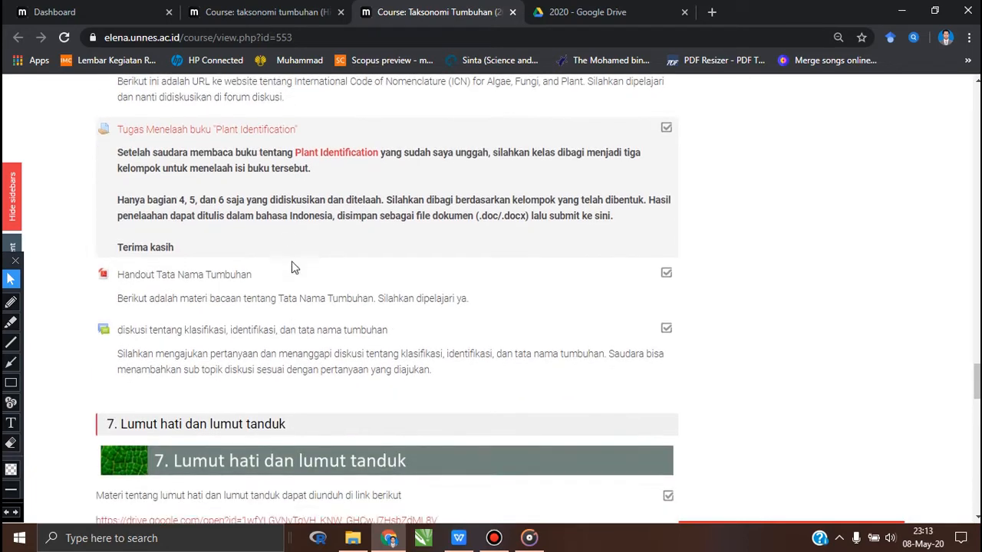
{"action": "scroll", "coordinate": [292, 267], "scroll_direction": "down", "scroll_amount": 1}
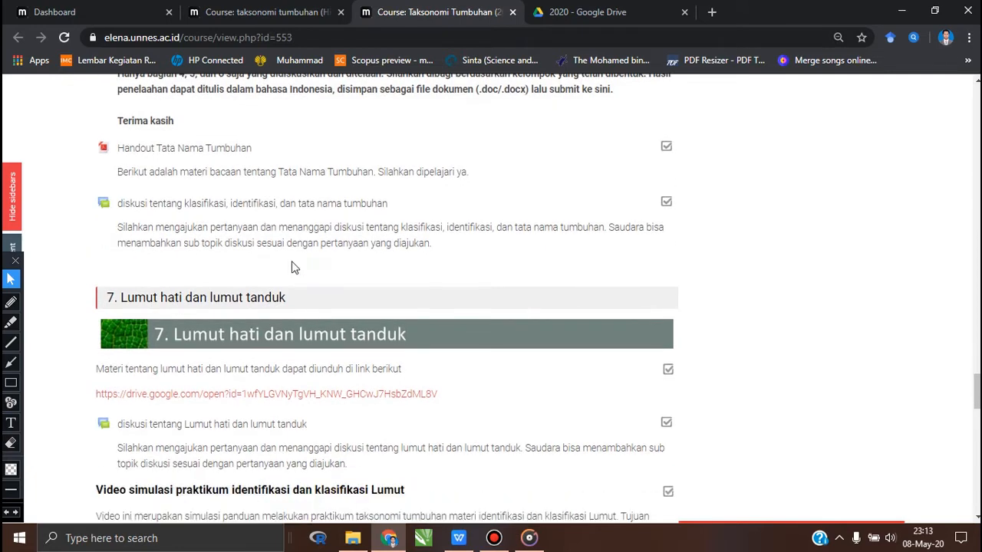
{"action": "scroll", "coordinate": [292, 267], "scroll_direction": "down", "scroll_amount": 2}
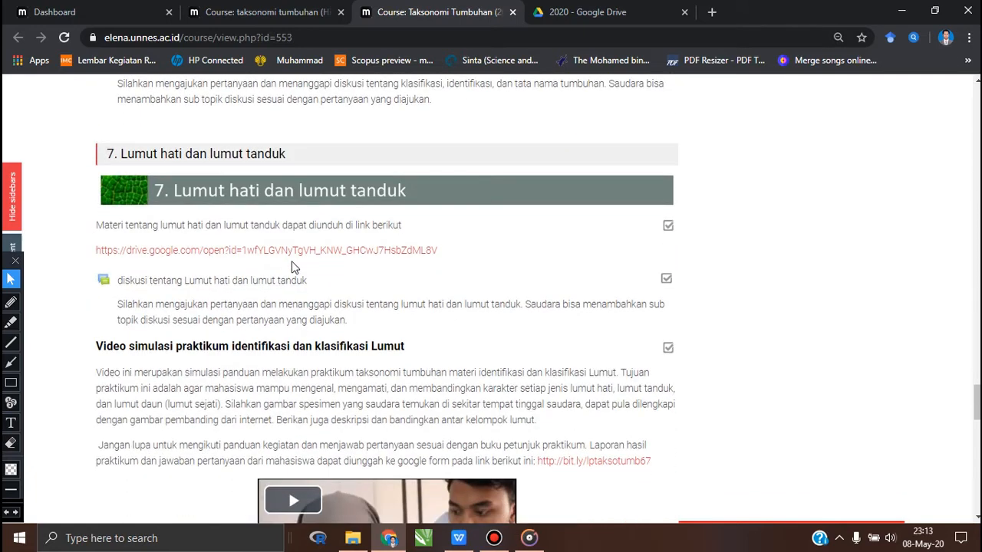
{"action": "scroll", "coordinate": [292, 267], "scroll_direction": "down", "scroll_amount": 1}
{"action": "scroll", "coordinate": [292, 267], "scroll_direction": "down", "scroll_amount": 2}
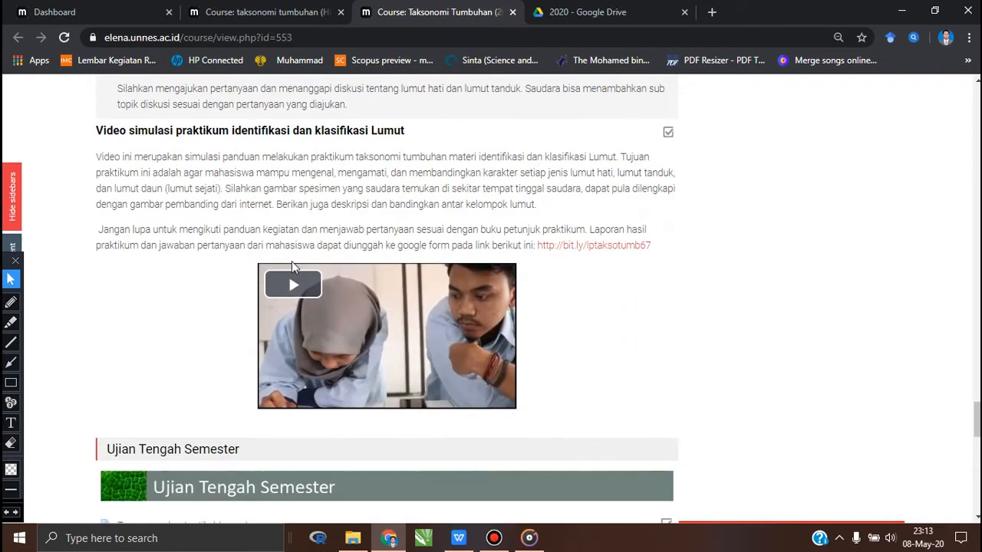
{"action": "scroll", "coordinate": [292, 266], "scroll_direction": "up", "scroll_amount": 1}
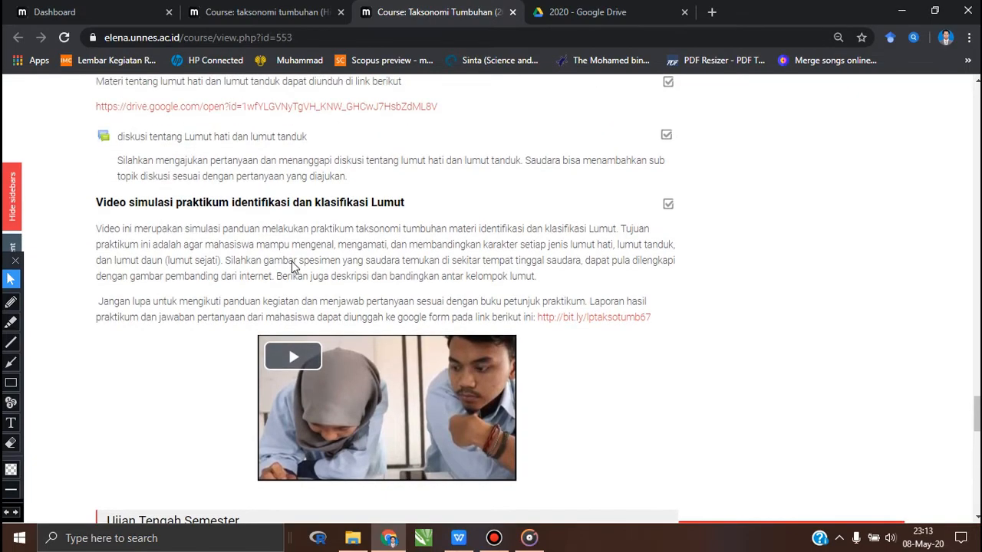
- Turn on editing mode for the Taksonomi Tumbuhan course
{"action": "scroll", "coordinate": [292, 267], "scroll_direction": "up", "scroll_amount": 15}
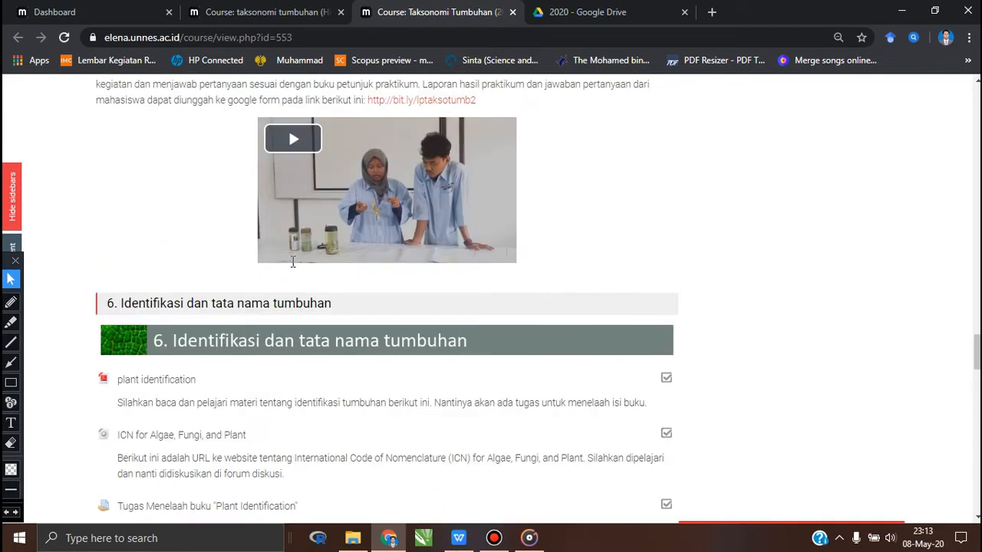
{"action": "scroll", "coordinate": [292, 261], "scroll_direction": "up", "scroll_amount": 20}
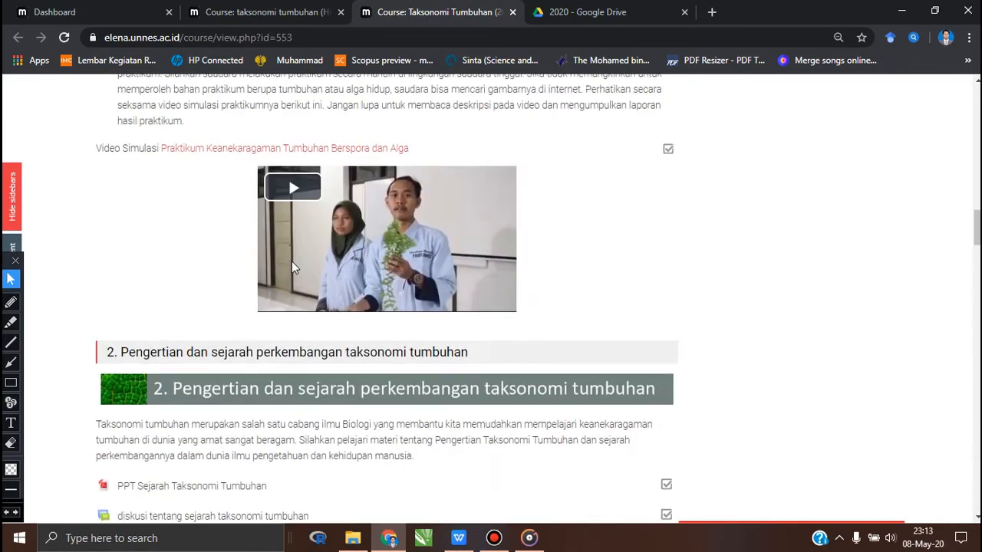
{"action": "scroll", "coordinate": [292, 264], "scroll_direction": "up", "scroll_amount": 10}
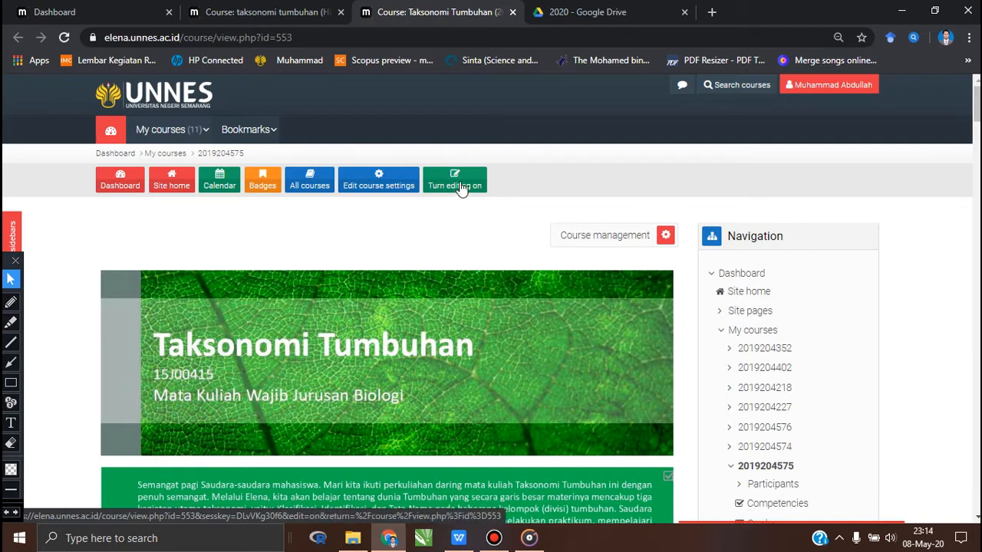
{"action": "left_click", "coordinate": [461, 188]}
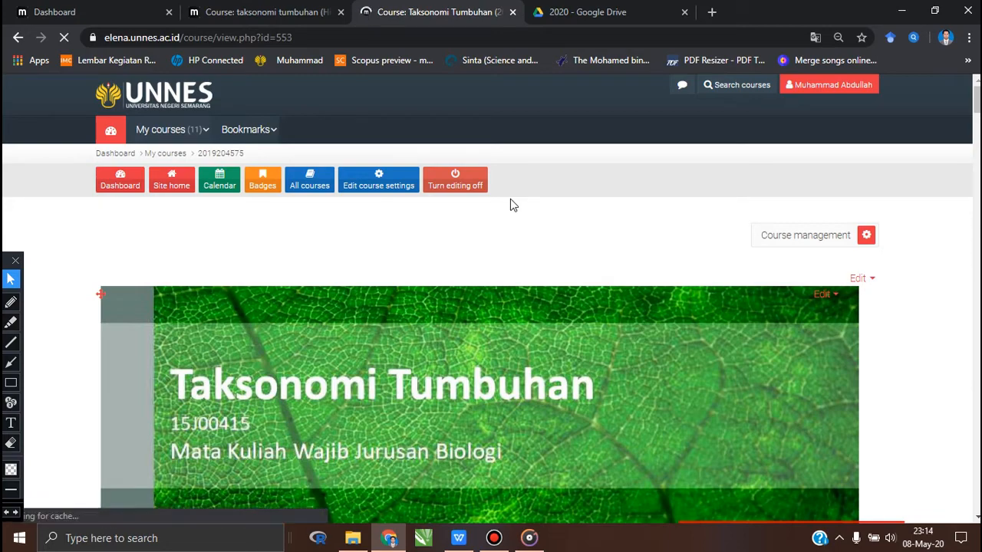
- Open the course management options of the Taksonomi Tumbuhan course to view its activity, question bank, course and student functions
{"action": "scroll", "coordinate": [566, 244], "scroll_direction": "down", "scroll_amount": 2}
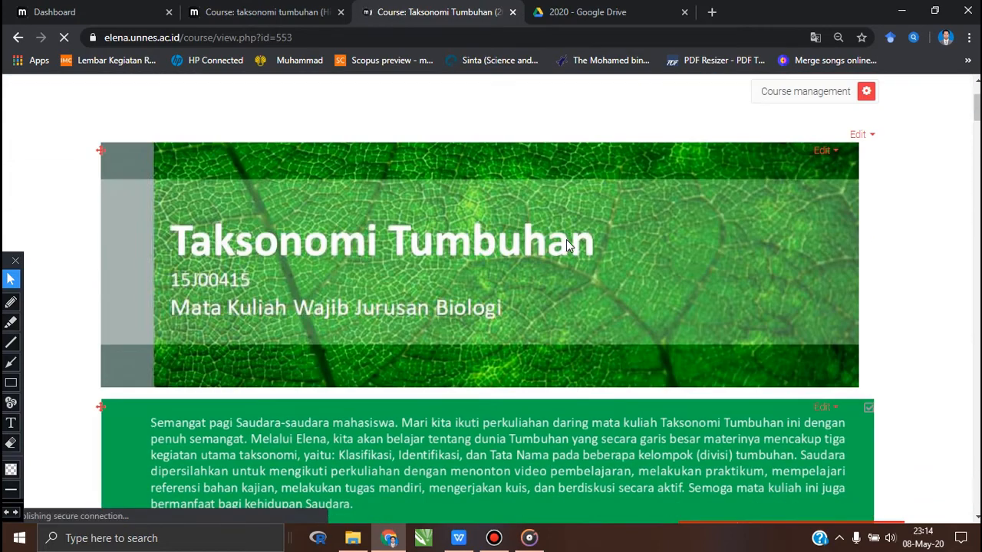
{"action": "scroll", "coordinate": [652, 186], "scroll_direction": "up", "scroll_amount": 2}
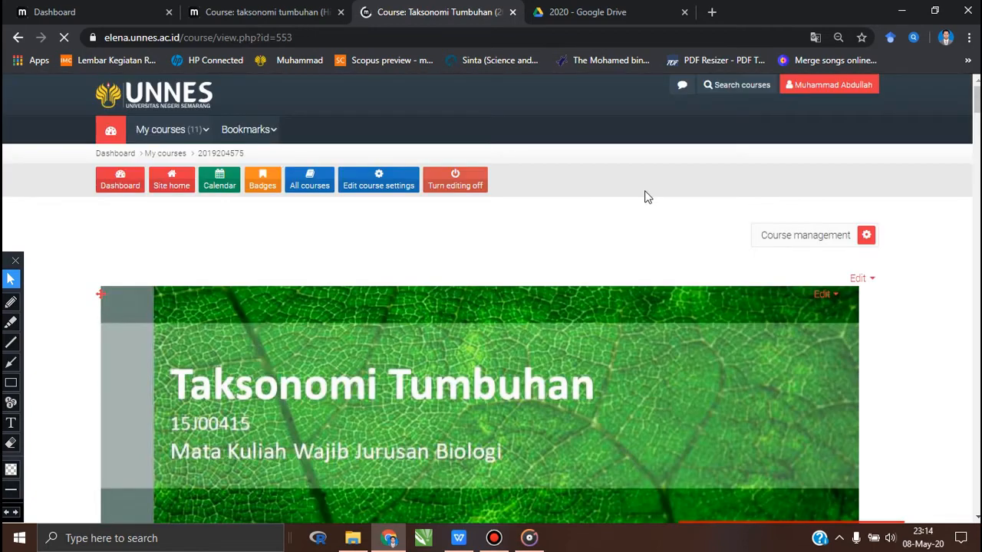
{"action": "scroll", "coordinate": [646, 191], "scroll_direction": "down", "scroll_amount": 1}
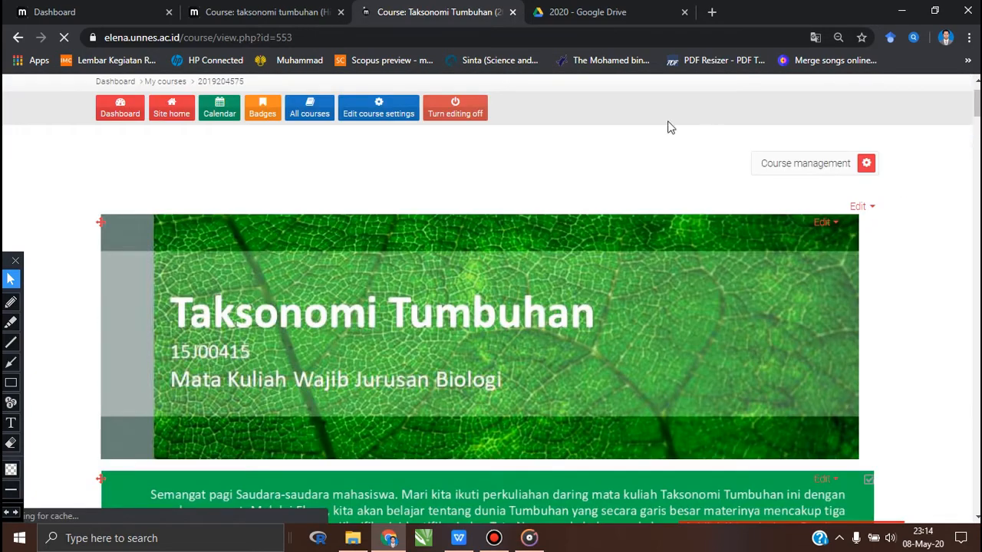
{"action": "scroll", "coordinate": [663, 146], "scroll_direction": "down", "scroll_amount": 4}
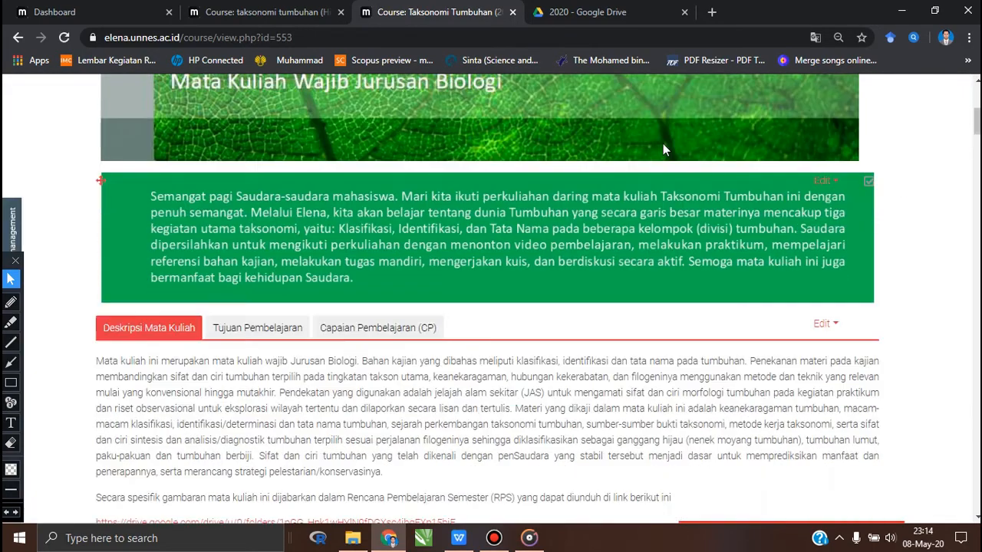
{"action": "scroll", "coordinate": [663, 144], "scroll_direction": "down", "scroll_amount": 2}
{"action": "scroll", "coordinate": [663, 146], "scroll_direction": "up", "scroll_amount": 6}
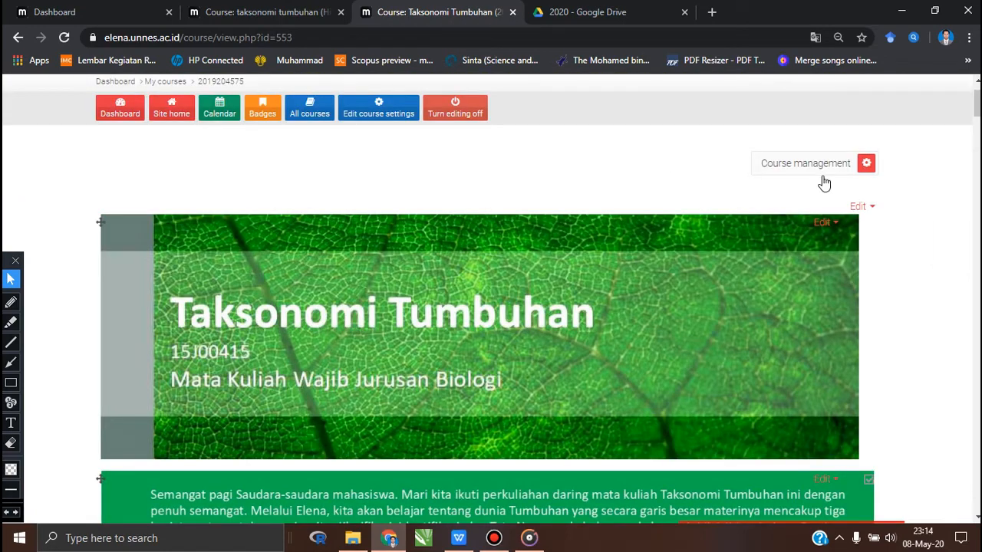
{"action": "left_click", "coordinate": [866, 166]}
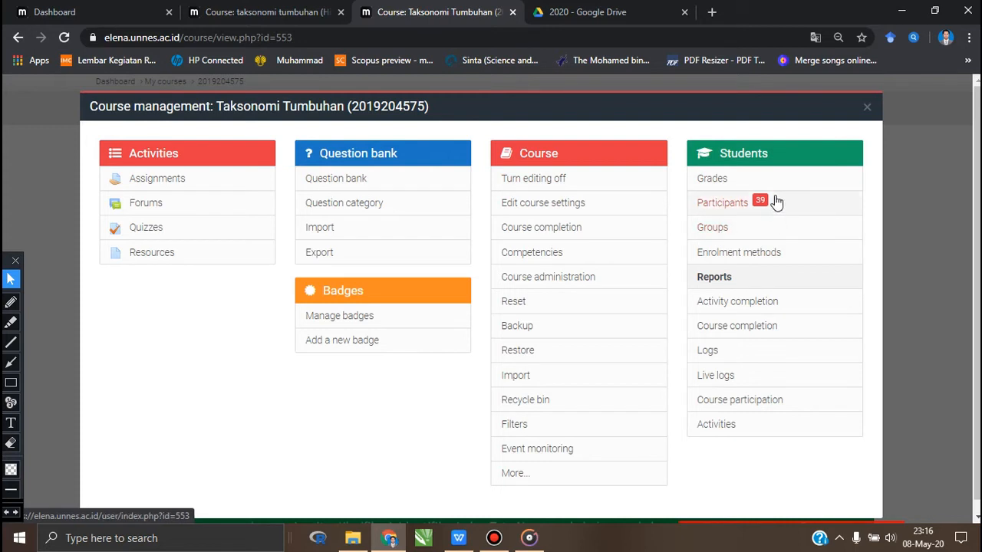
- Outline the Participants entry under Students with a red annotation rectangle, and erase the rectangle again
{"action": "left_click", "coordinate": [12, 383]}
{"action": "left_click_drag", "start_coordinate": [692, 192], "coordinate": [785, 221]}
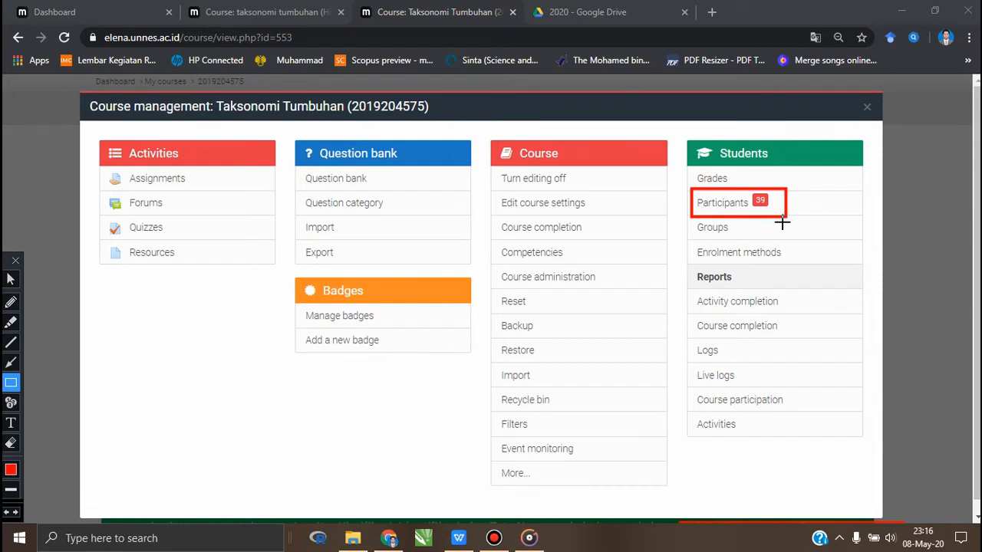
{"action": "left_click", "coordinate": [11, 281]}
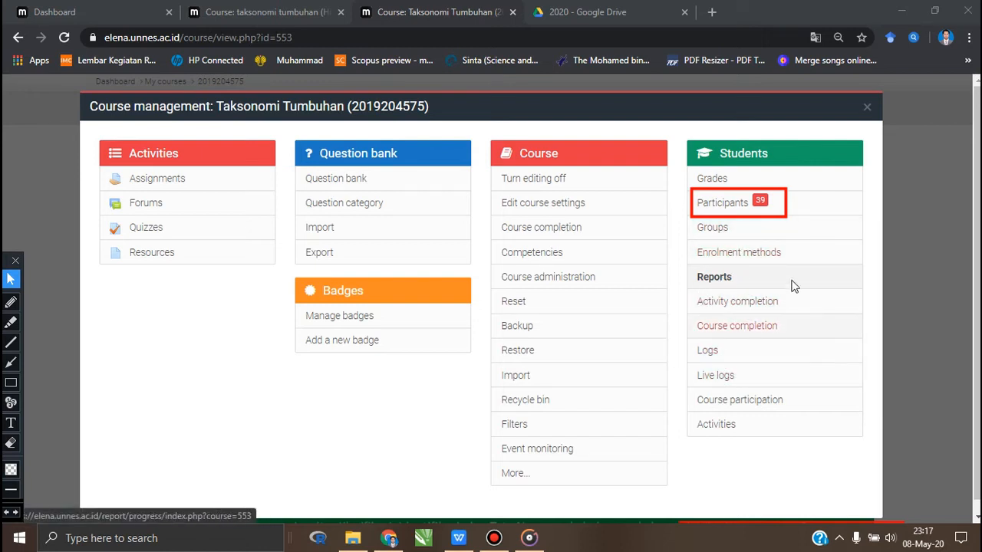
{"action": "left_click", "coordinate": [11, 448]}
{"action": "left_click_drag", "start_coordinate": [650, 158], "coordinate": [807, 334]}
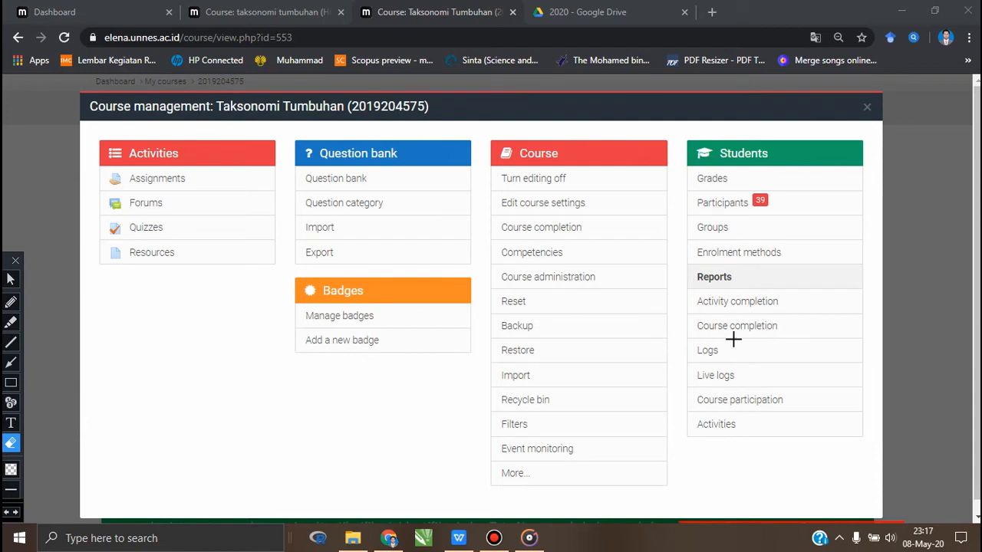
{"action": "left_click", "coordinate": [11, 279]}
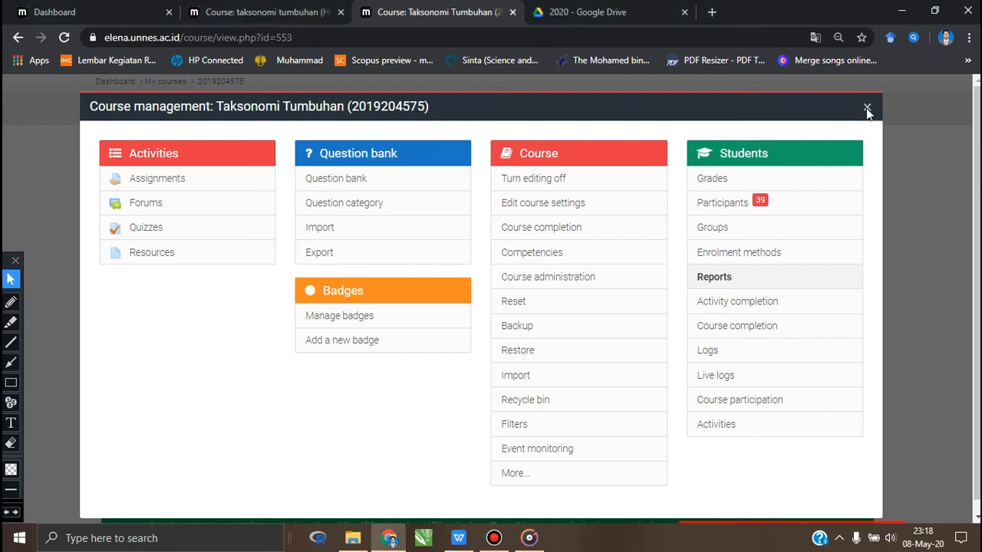
- Close course management and examine the editing controls from the course header and description to section 1, Keanekaragaman Tumbuhan
{"action": "left_click", "coordinate": [867, 109]}
{"action": "scroll", "coordinate": [912, 283], "scroll_direction": "down", "scroll_amount": 2}
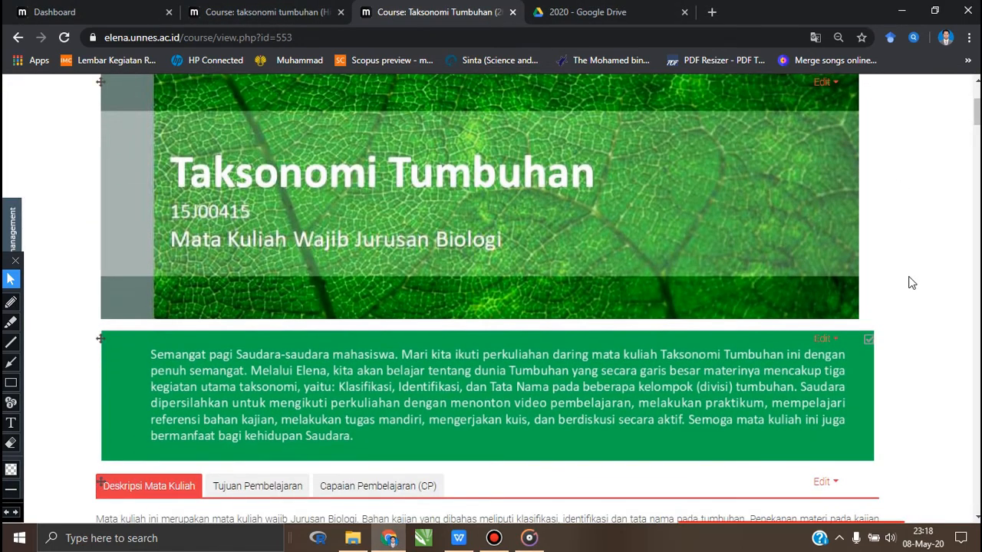
{"action": "scroll", "coordinate": [909, 281], "scroll_direction": "up", "scroll_amount": 3}
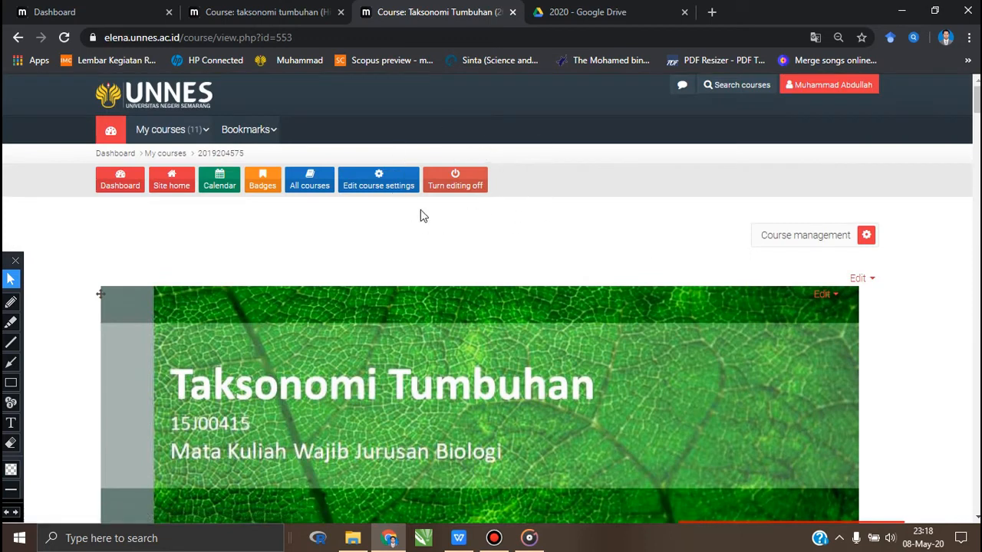
{"action": "scroll", "coordinate": [655, 254], "scroll_direction": "down", "scroll_amount": 2}
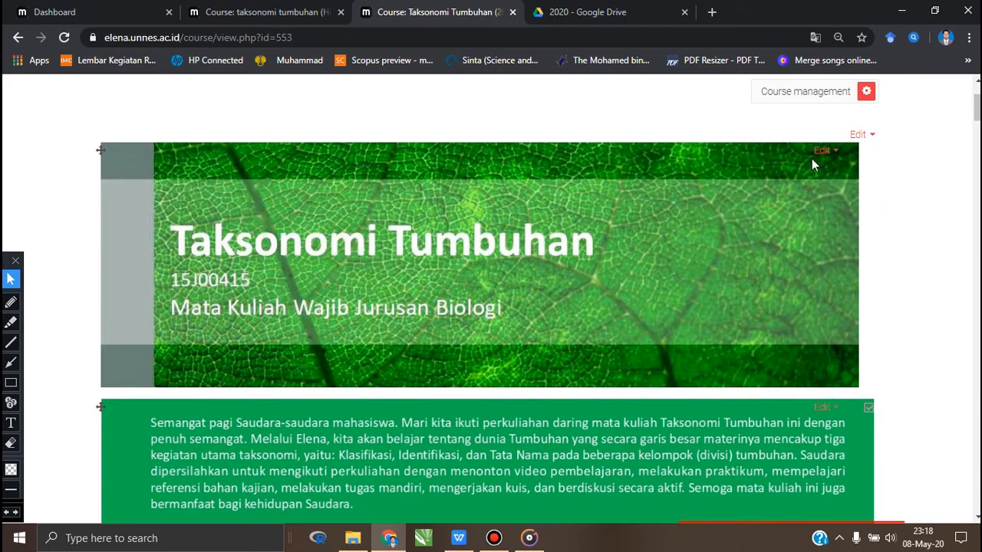
{"action": "scroll", "coordinate": [816, 179], "scroll_direction": "down", "scroll_amount": 3}
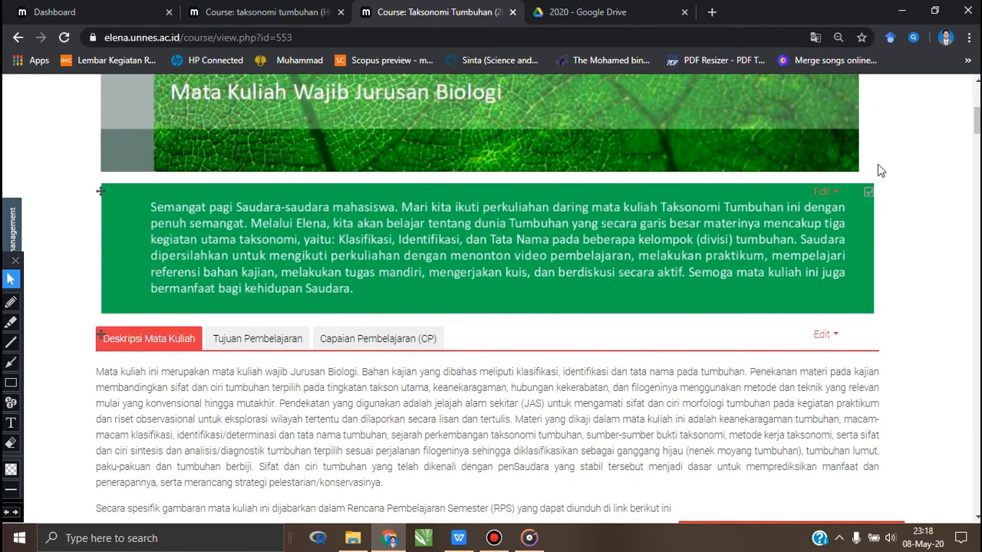
{"action": "scroll", "coordinate": [770, 253], "scroll_direction": "down", "scroll_amount": 2}
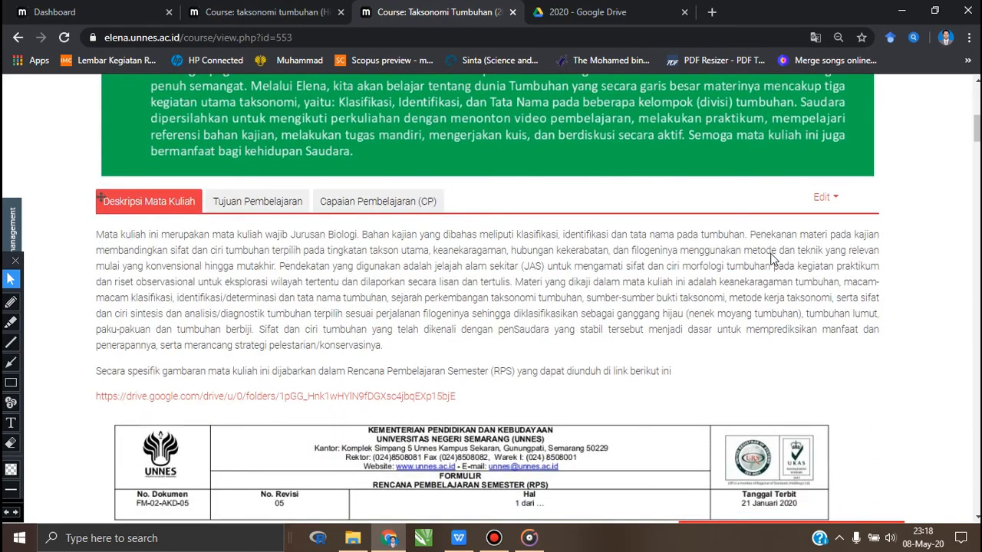
{"action": "scroll", "coordinate": [772, 259], "scroll_direction": "down", "scroll_amount": 1}
{"action": "scroll", "coordinate": [935, 213], "scroll_direction": "down", "scroll_amount": 2}
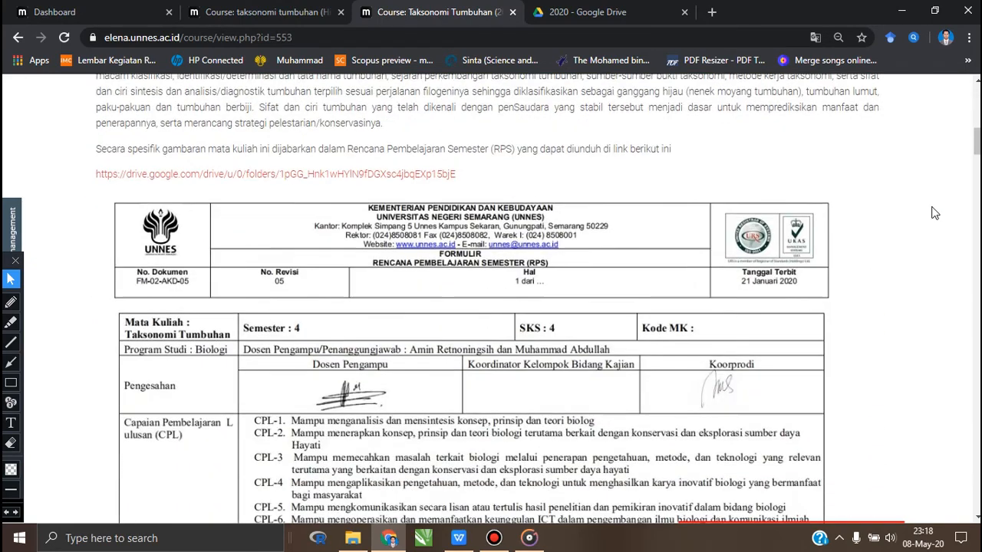
{"action": "scroll", "coordinate": [935, 213], "scroll_direction": "down", "scroll_amount": 4}
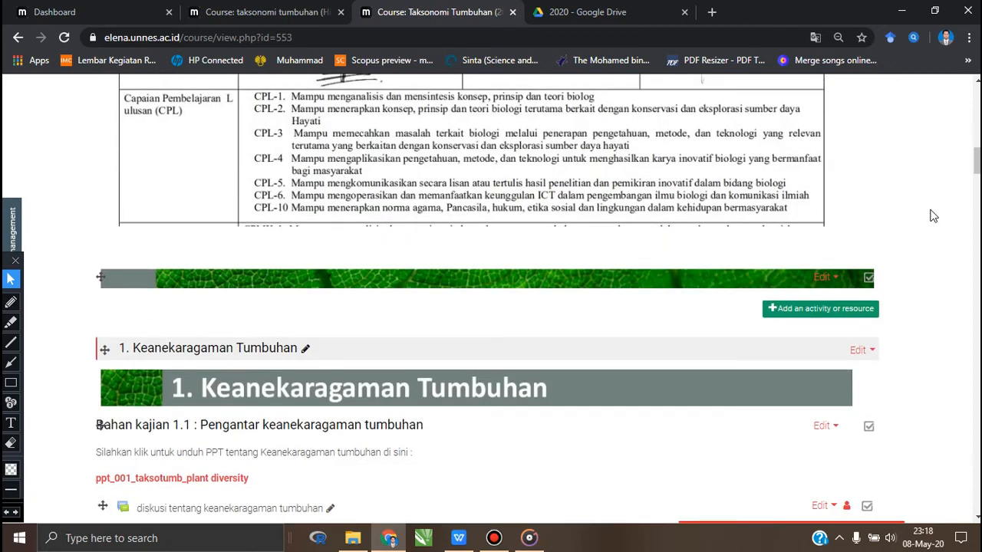
{"action": "scroll", "coordinate": [933, 216], "scroll_direction": "down", "scroll_amount": 2}
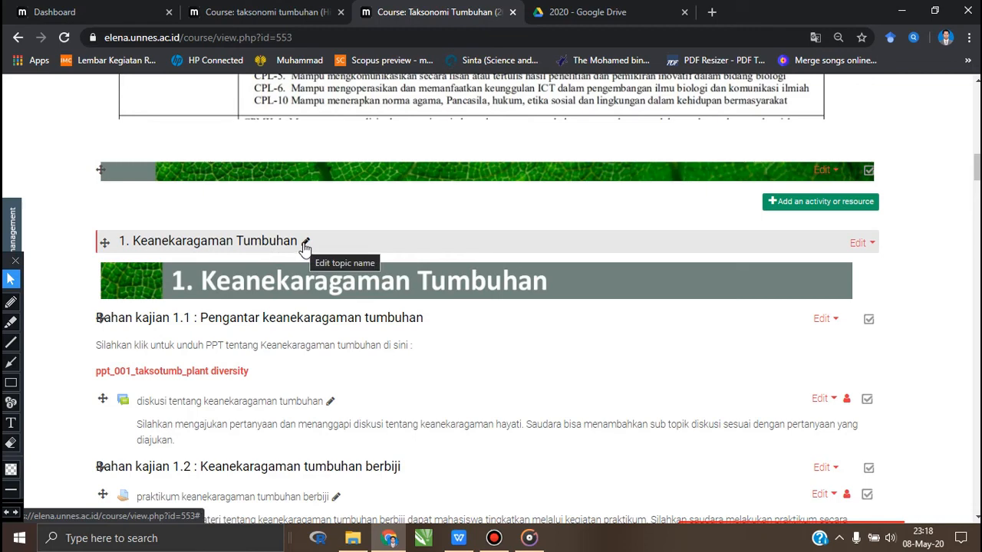
- View the editing options available for the label Bahan kajian 1.3 : Keanekaragaman tumbuhan berspora, without choosing any
{"action": "scroll", "coordinate": [541, 417], "scroll_direction": "down", "scroll_amount": 7}
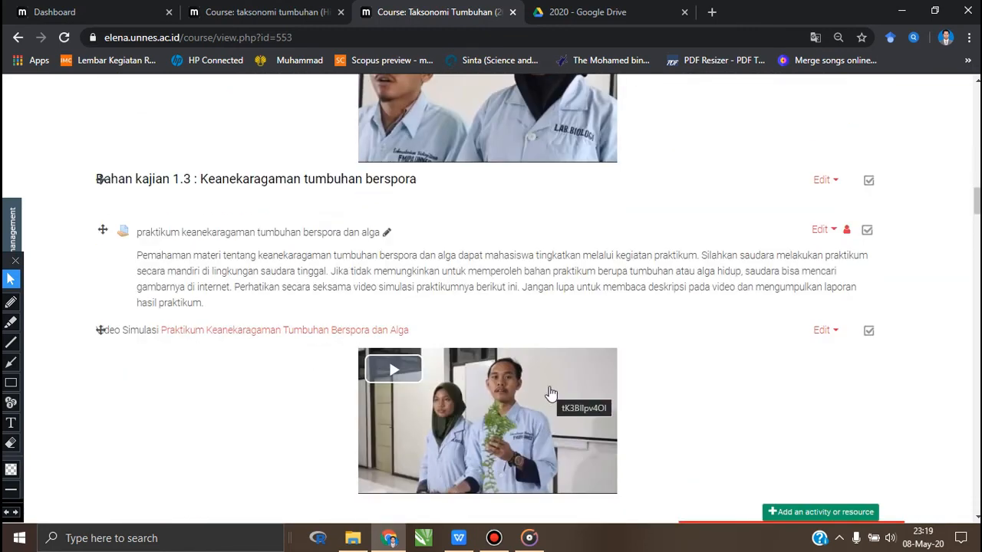
{"action": "left_click", "coordinate": [832, 183]}
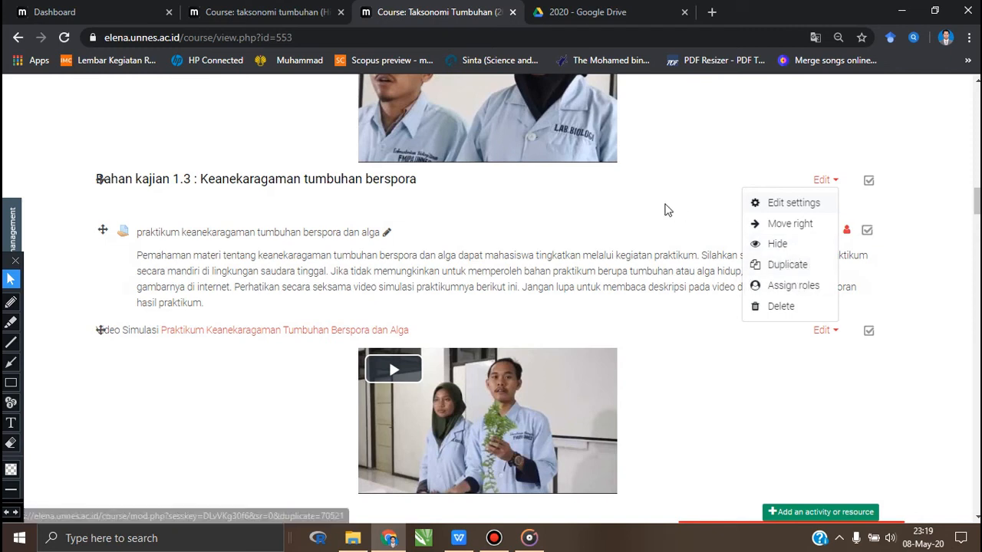
{"action": "key", "text": "Escape"}
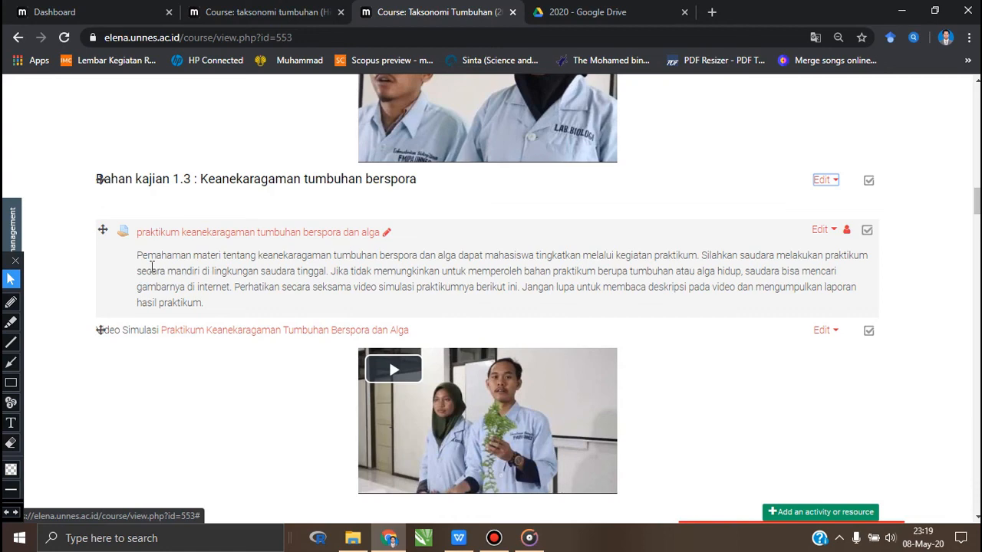
- Move the forum diskusi tentang sejarah taksonomi tumbuhan above PPT Sejarah Taksonomi Tumbuhan in section 2
{"action": "scroll", "coordinate": [150, 270], "scroll_direction": "down", "scroll_amount": 2}
{"action": "scroll", "coordinate": [149, 272], "scroll_direction": "up", "scroll_amount": 1}
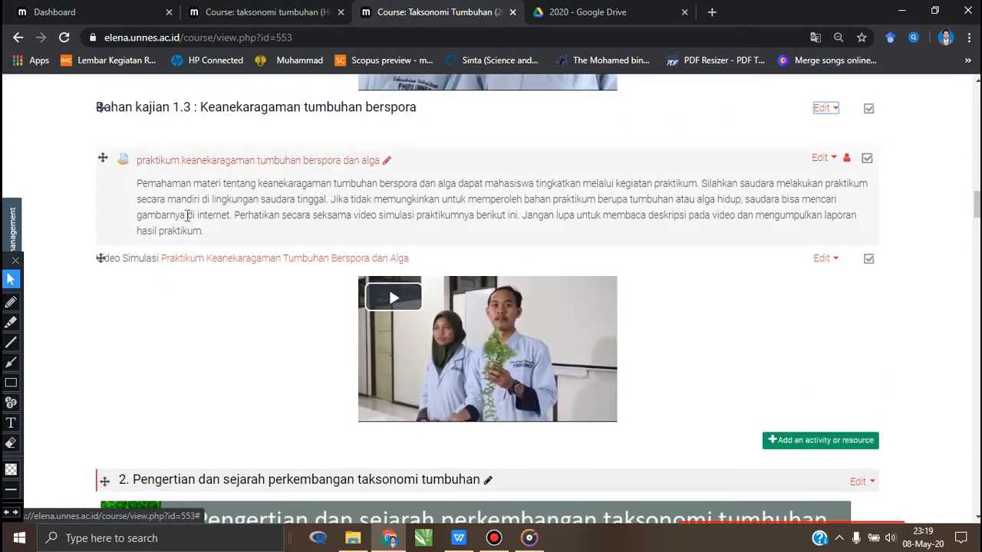
{"action": "scroll", "coordinate": [268, 238], "scroll_direction": "up", "scroll_amount": 3}
{"action": "scroll", "coordinate": [323, 239], "scroll_direction": "down", "scroll_amount": 4}
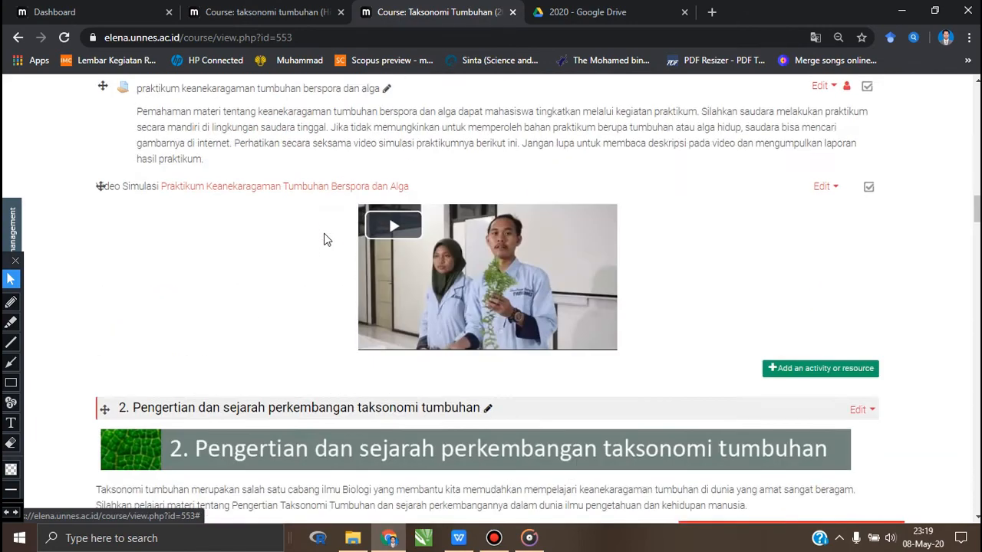
{"action": "scroll", "coordinate": [323, 240], "scroll_direction": "down", "scroll_amount": 5}
{"action": "scroll", "coordinate": [230, 245], "scroll_direction": "up", "scroll_amount": 1}
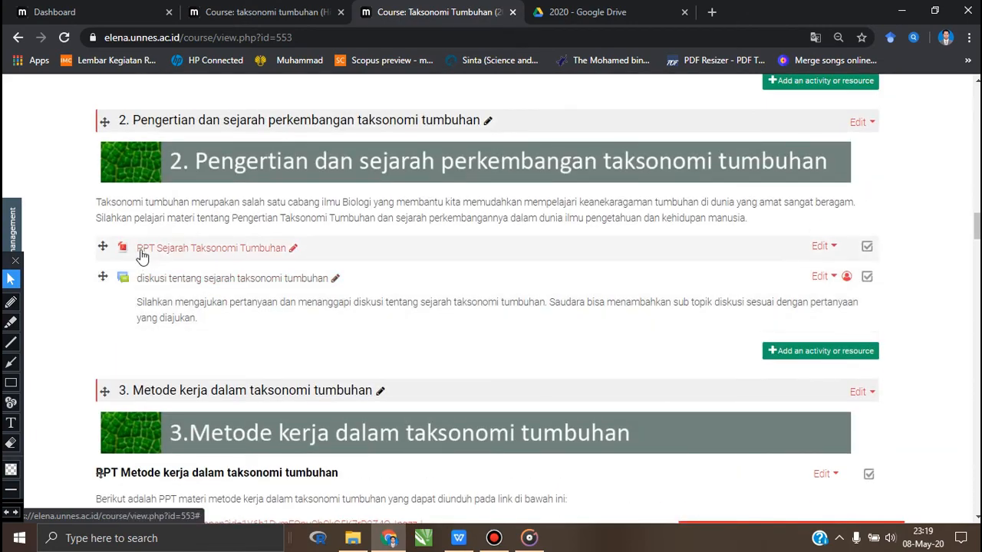
{"action": "scroll", "coordinate": [158, 278], "scroll_direction": "down", "scroll_amount": 4}
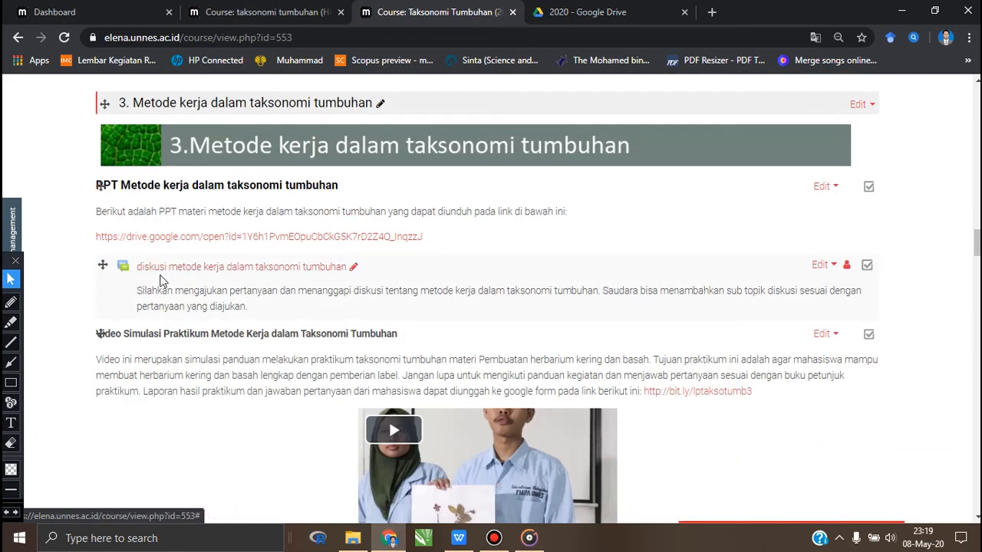
{"action": "scroll", "coordinate": [159, 281], "scroll_direction": "down", "scroll_amount": 3}
{"action": "scroll", "coordinate": [159, 281], "scroll_direction": "up", "scroll_amount": 2}
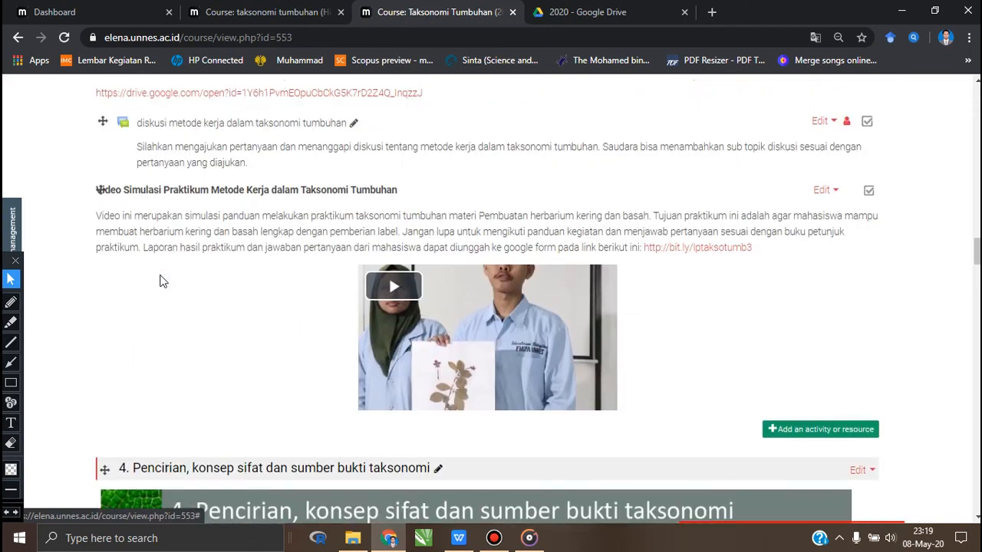
{"action": "scroll", "coordinate": [159, 281], "scroll_direction": "up", "scroll_amount": 6}
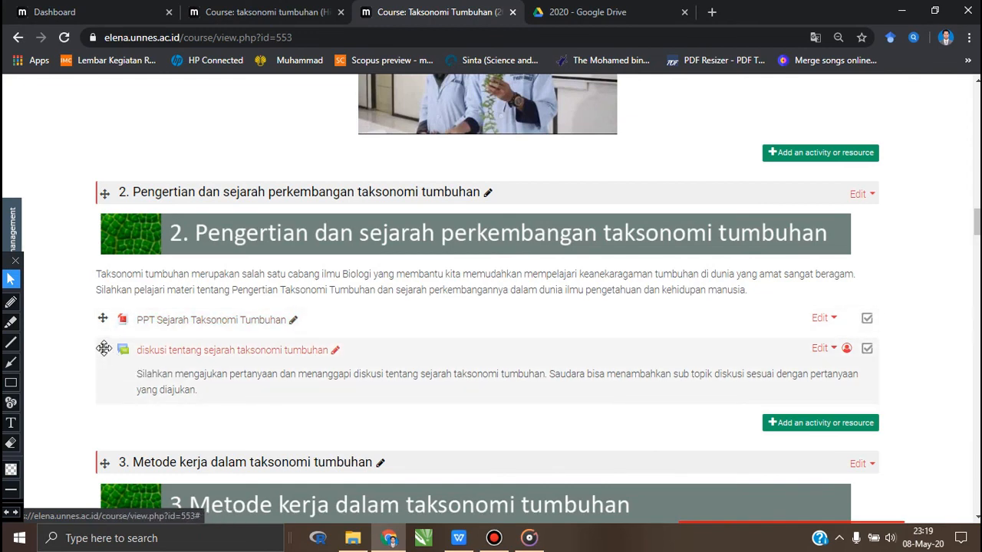
{"action": "left_click_drag", "start_coordinate": [104, 348], "coordinate": [103, 320]}
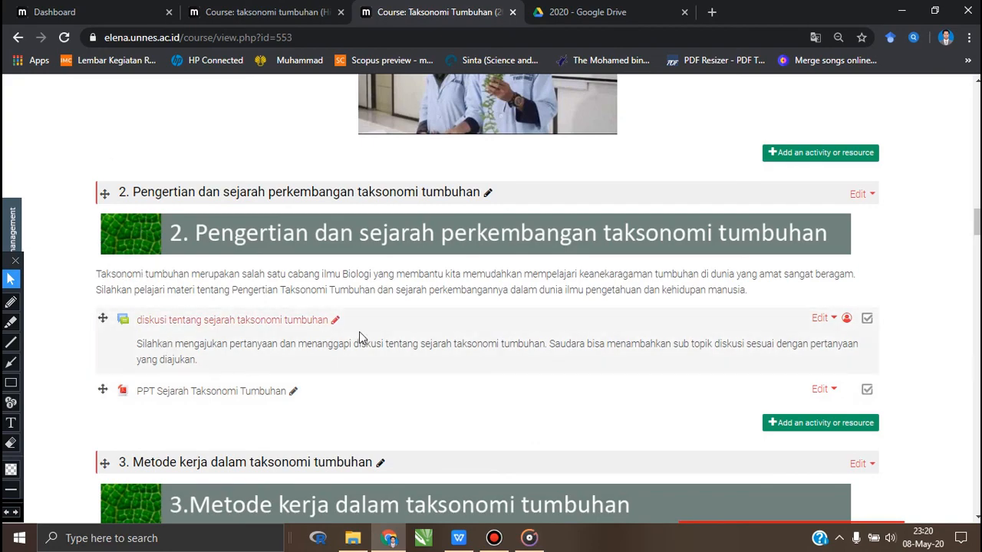
- Turn off editing mode for the Taksonomi Tumbuhan course
{"action": "scroll", "coordinate": [542, 312], "scroll_direction": "up", "scroll_amount": 10}
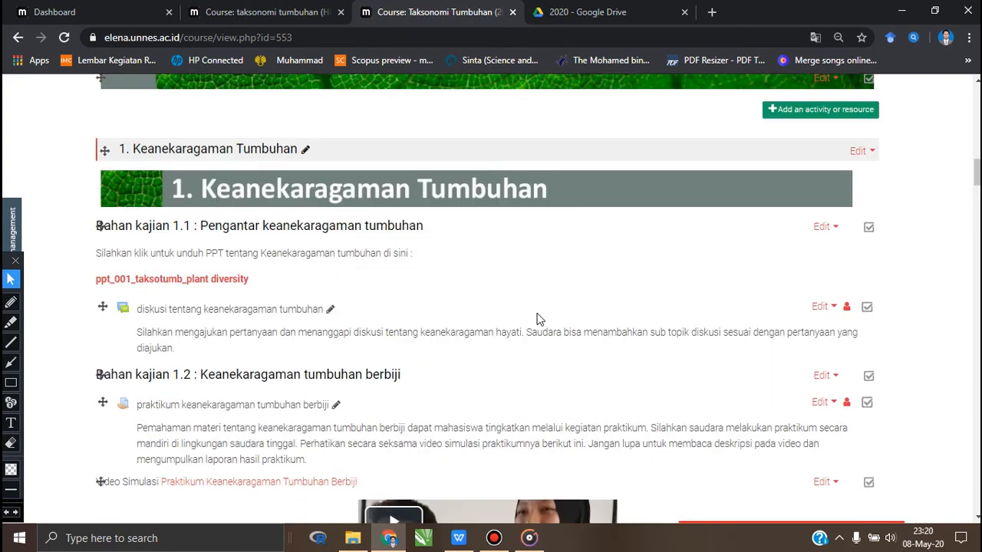
{"action": "scroll", "coordinate": [537, 319], "scroll_direction": "up", "scroll_amount": 10}
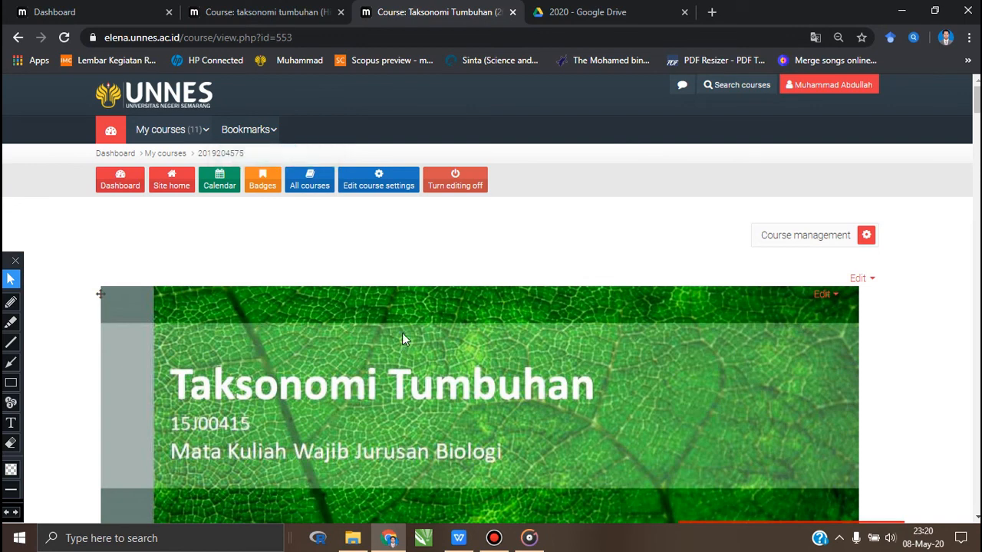
{"action": "left_click", "coordinate": [460, 188]}
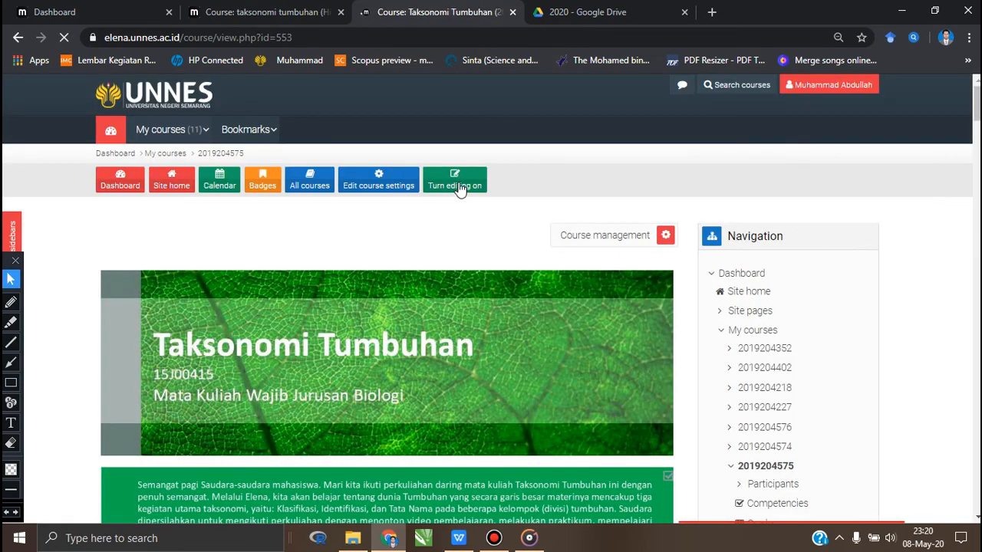
- Return to the header of the Taksonomi Tumbuhan course page and log out of the Elena account
{"action": "scroll", "coordinate": [513, 257], "scroll_direction": "down", "scroll_amount": 5}
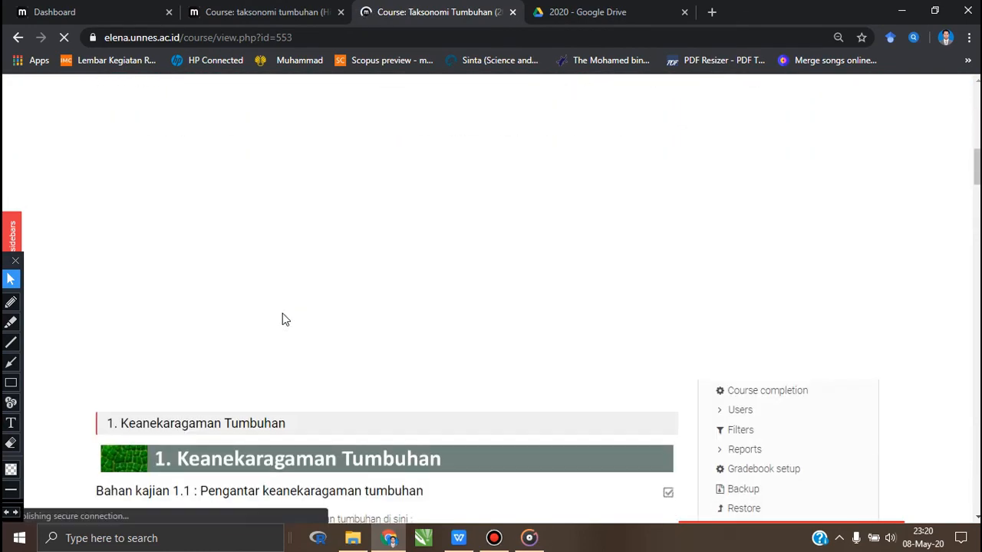
{"action": "scroll", "coordinate": [281, 317], "scroll_direction": "up", "scroll_amount": 5}
{"action": "scroll", "coordinate": [281, 319], "scroll_direction": "down", "scroll_amount": 9}
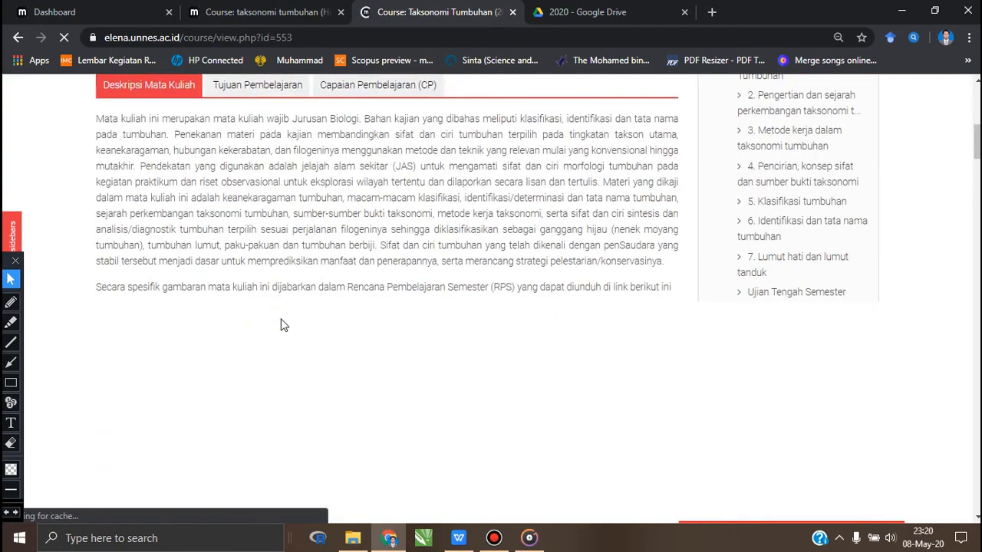
{"action": "scroll", "coordinate": [281, 323], "scroll_direction": "up", "scroll_amount": 6}
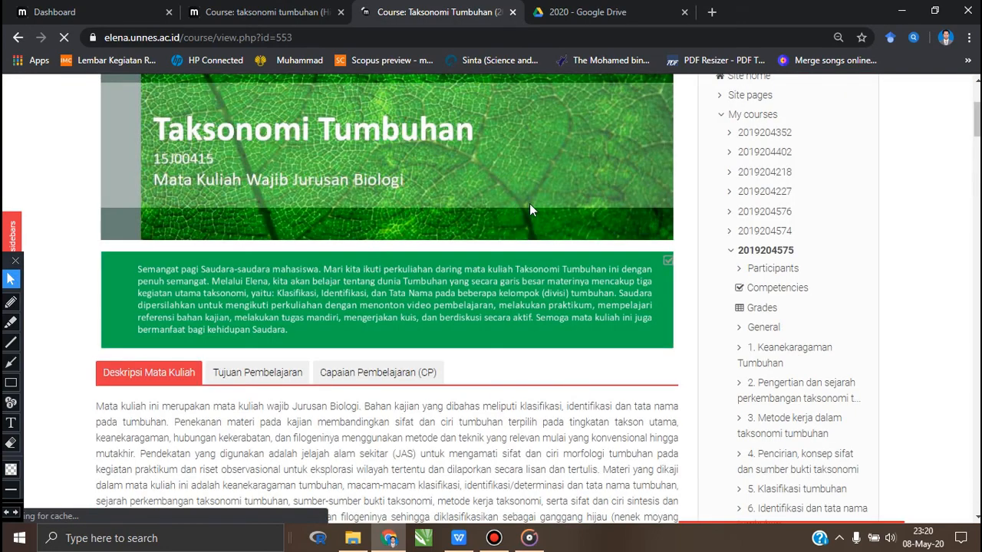
{"action": "scroll", "coordinate": [530, 203], "scroll_direction": "up", "scroll_amount": 3}
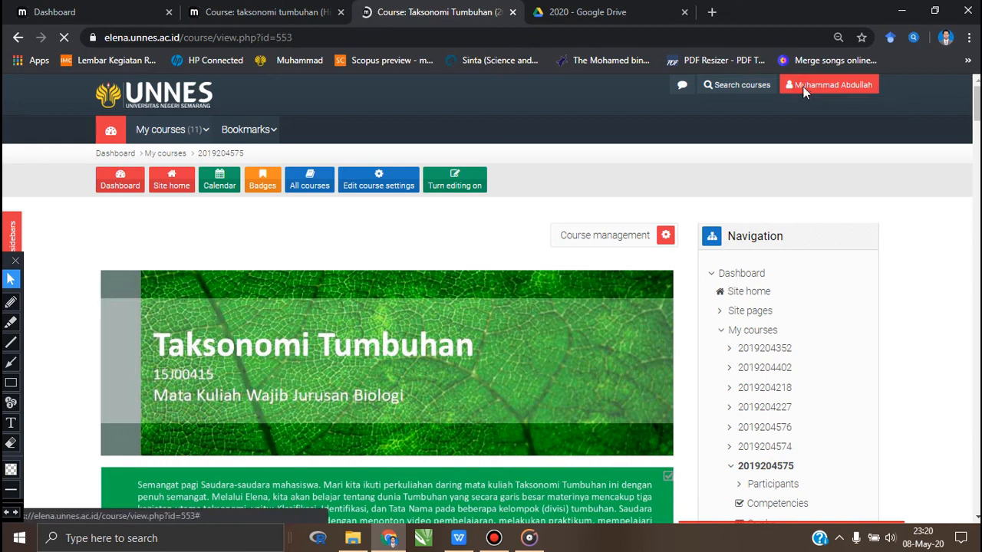
{"action": "left_click", "coordinate": [804, 87]}
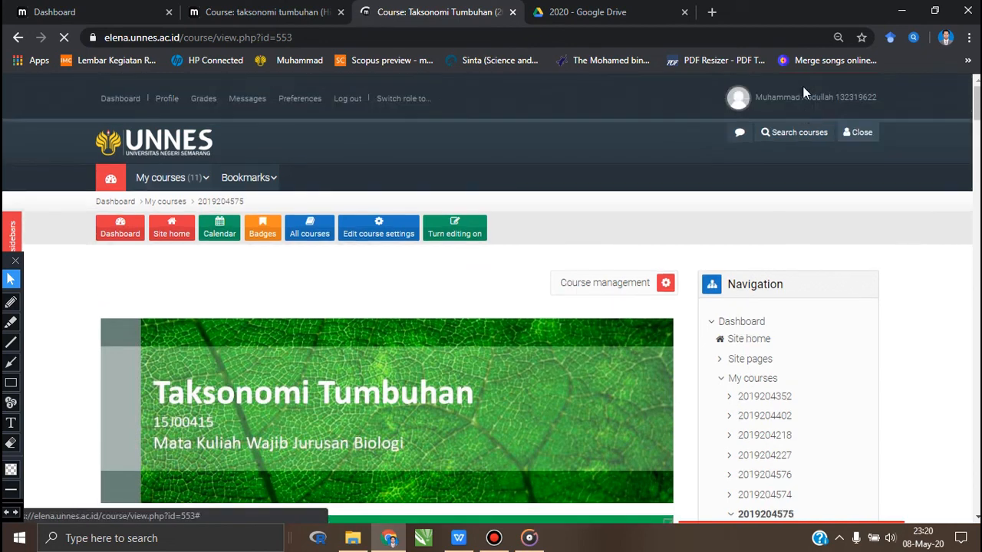
{"action": "left_click", "coordinate": [349, 103]}
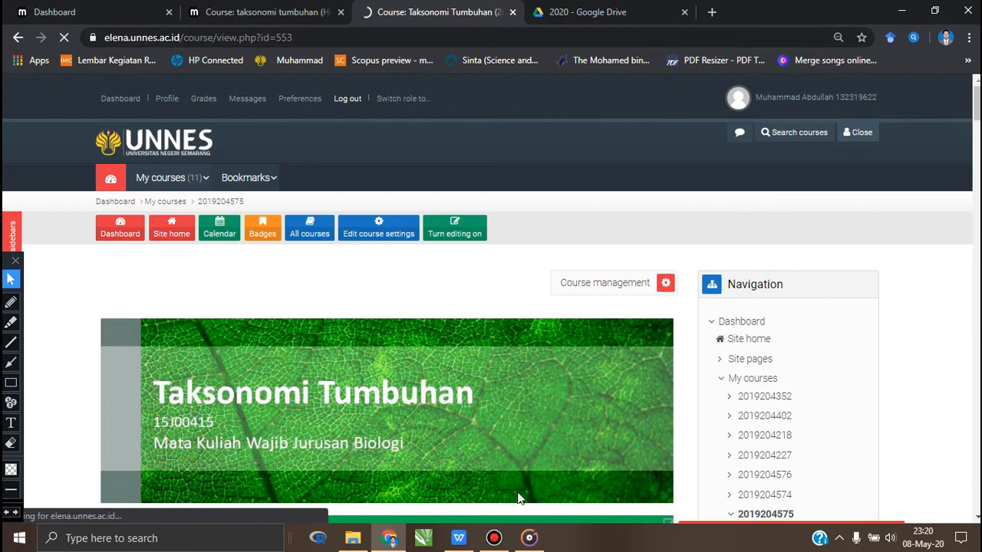
{"action": "left_click", "coordinate": [496, 543]}
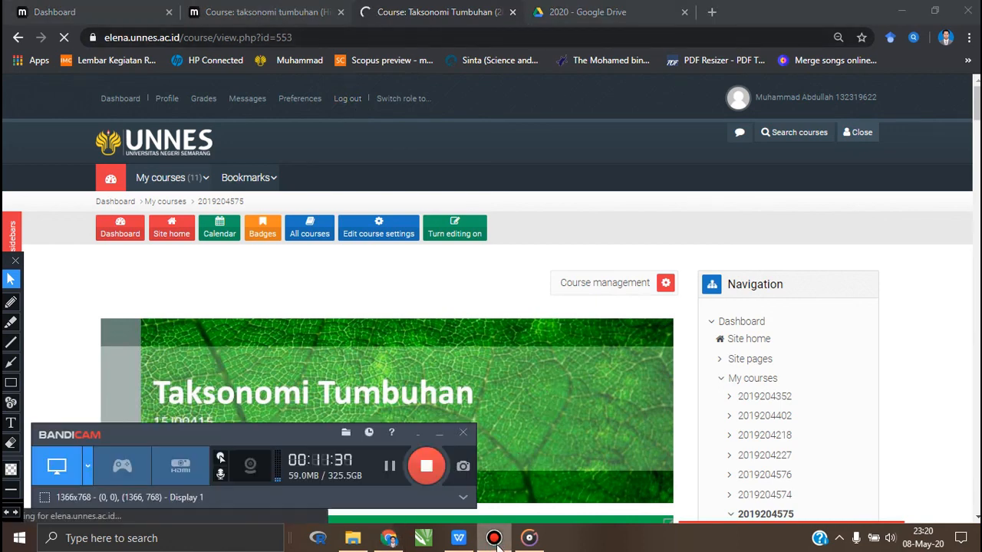
{"action": "left_click", "coordinate": [428, 469]}
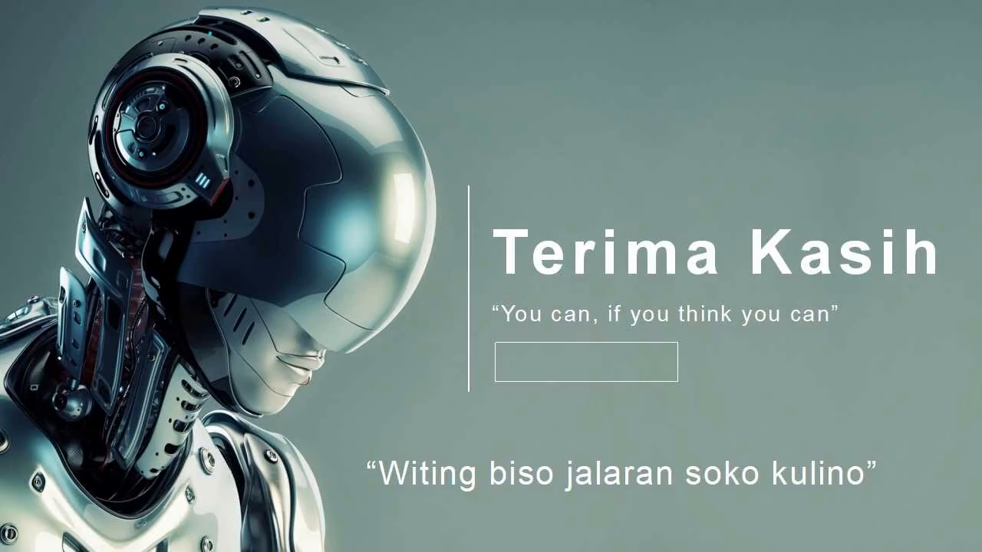